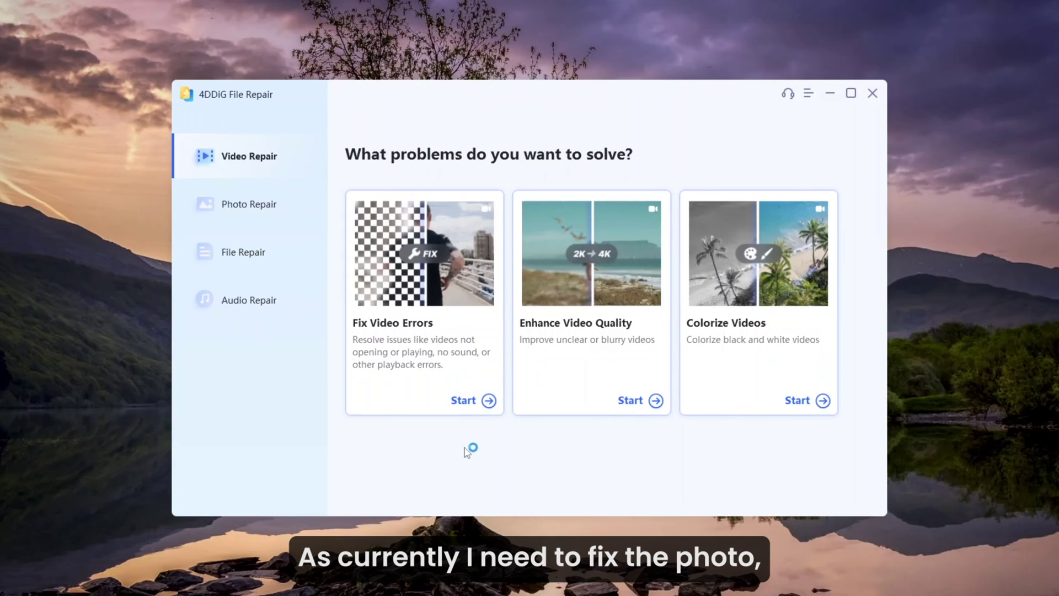
# Go to Photo Repair and start the Enhance Photo Quality tool
pyautogui.click(258, 208)
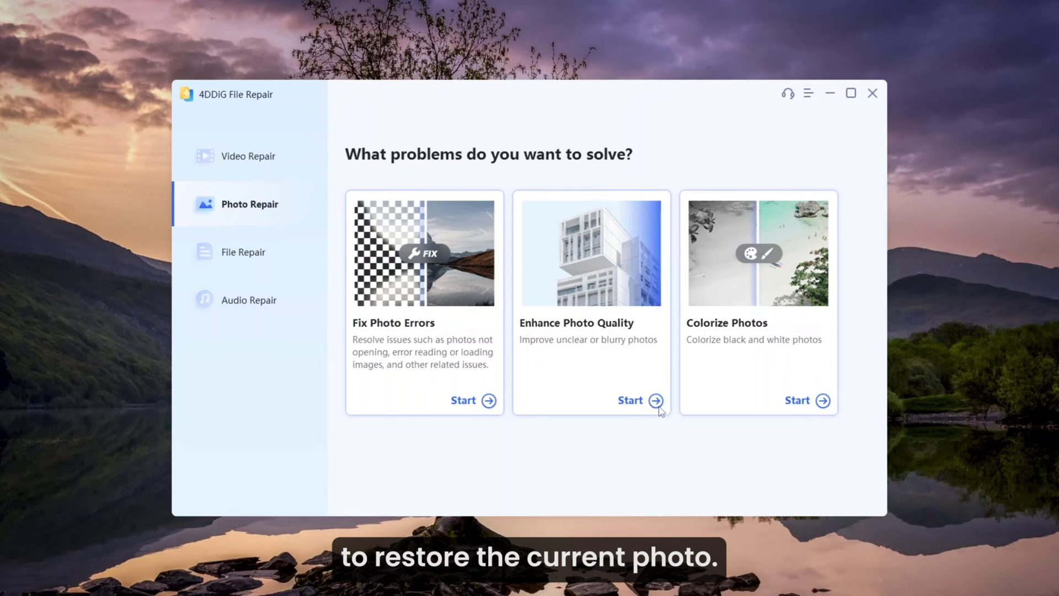
pyautogui.click(641, 401)
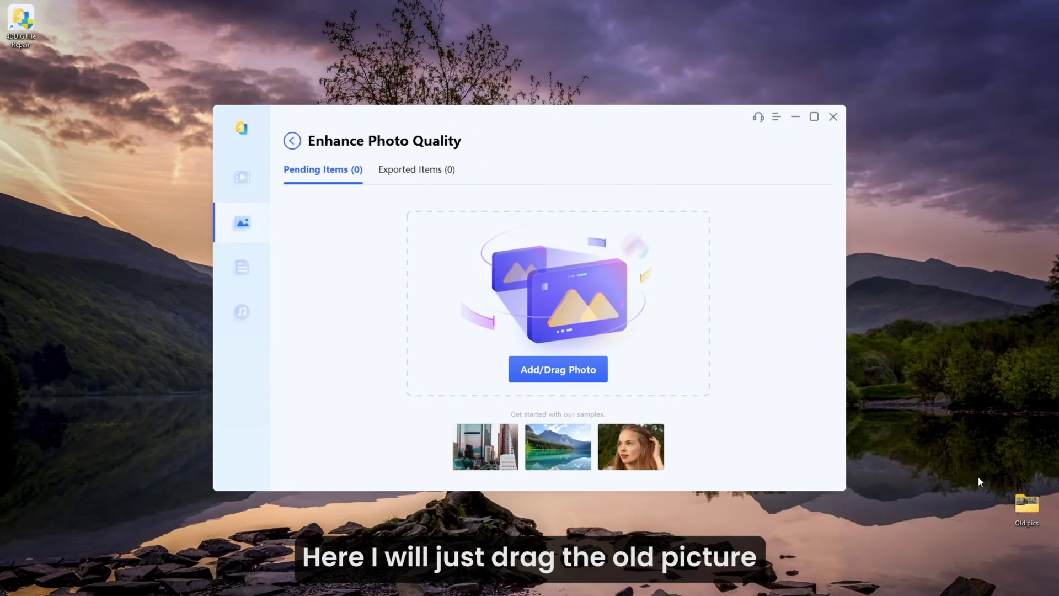
# Drag 3.jpg from the Old pics folder into the Add/Drag Photo area
pyautogui.hotkey('alt', 'Tab')
pyautogui.hotkey('alt', 'Tab')
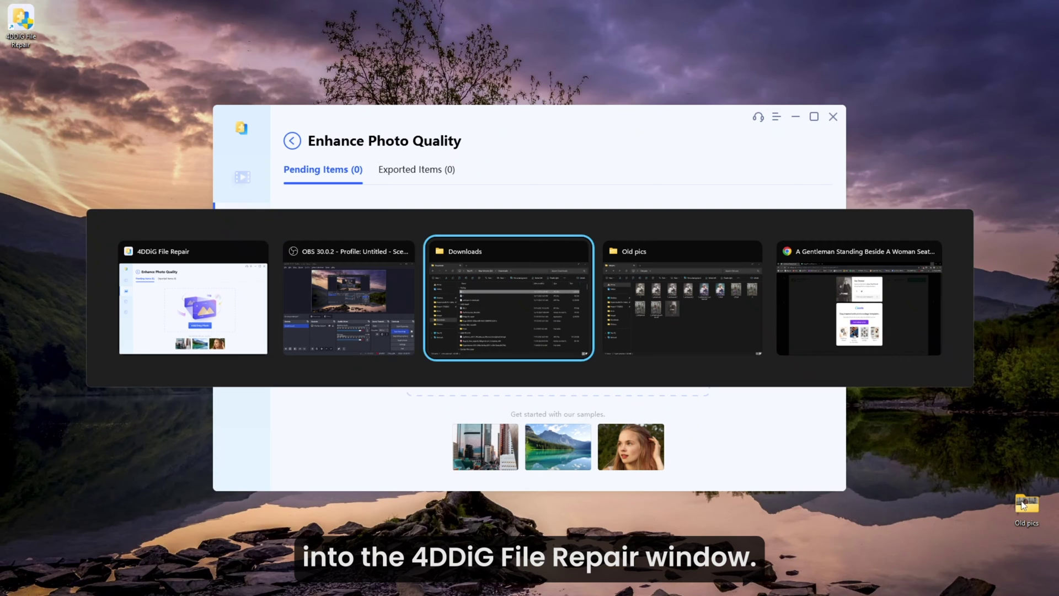
pyautogui.hotkey('alt', 'Tab')
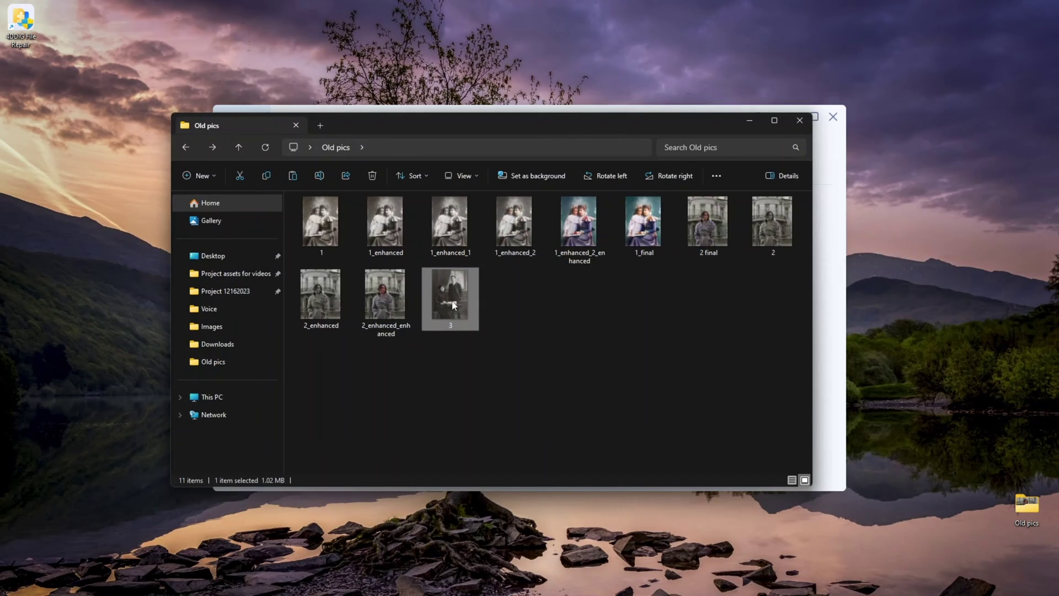
pyautogui.moveTo(466, 316); pyautogui.dragTo(474, 340)
pyautogui.moveTo(551, 309); pyautogui.dragTo(568, 323)
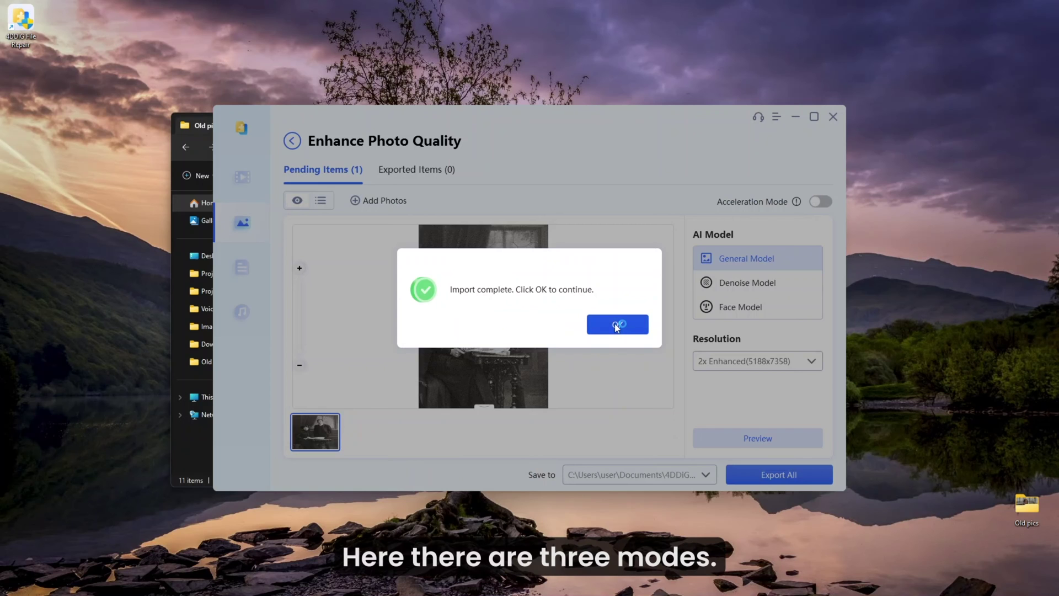
# Set the photo to Denoise Model at 1x Enhanced (2594x3679) with Acceleration Mode on
pyautogui.click(616, 326)
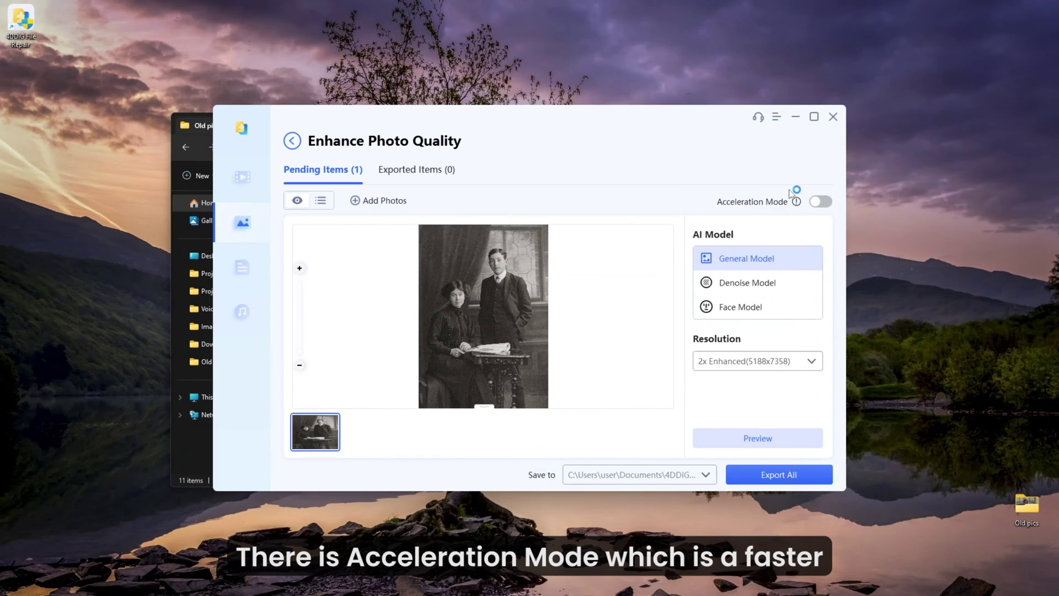
pyautogui.click(814, 118)
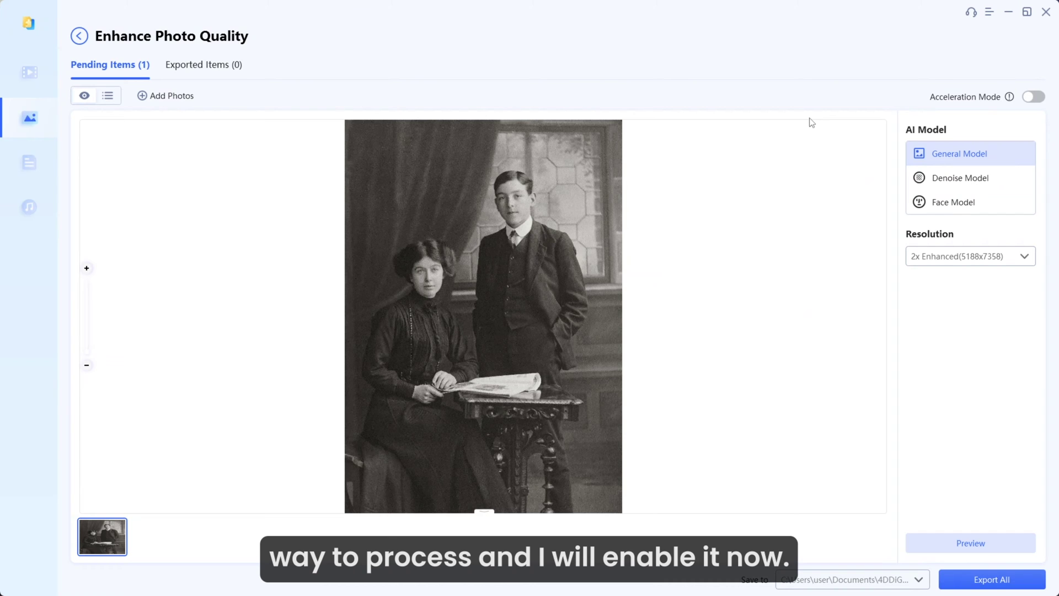
pyautogui.click(1035, 98)
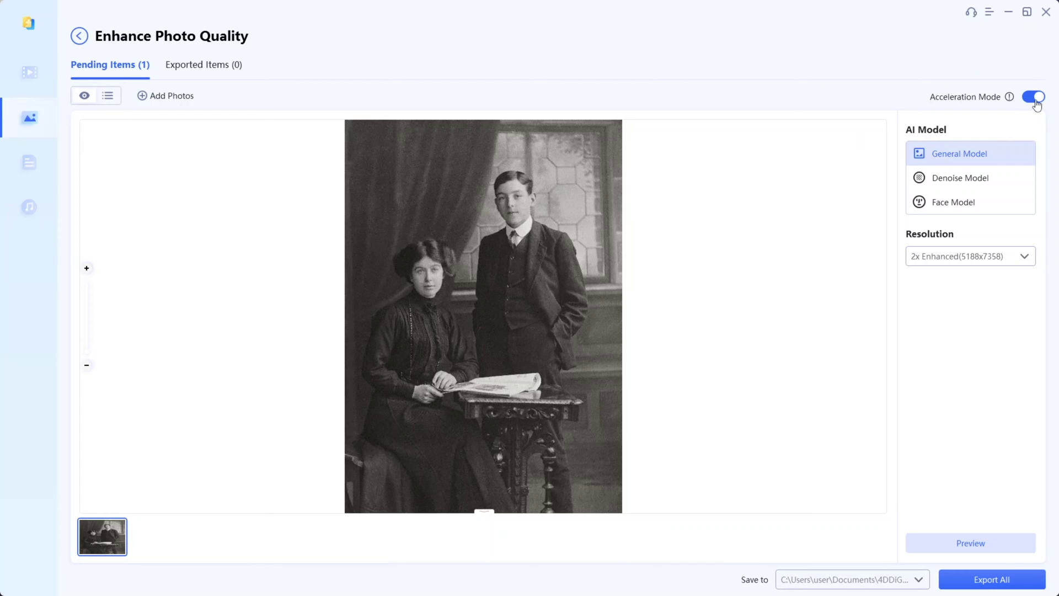
pyautogui.click(1022, 258)
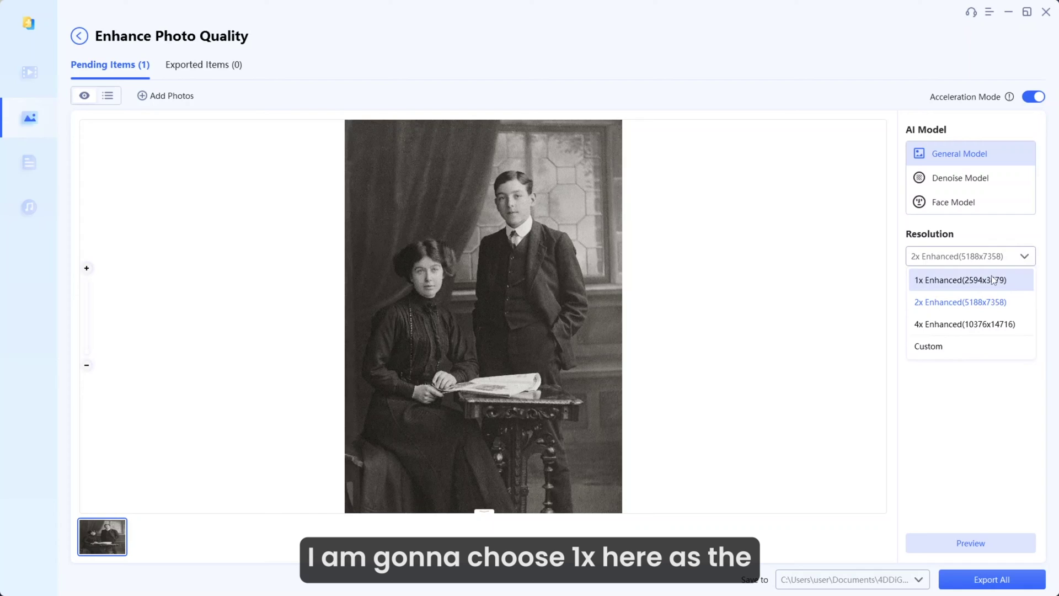
pyautogui.click(816, 185)
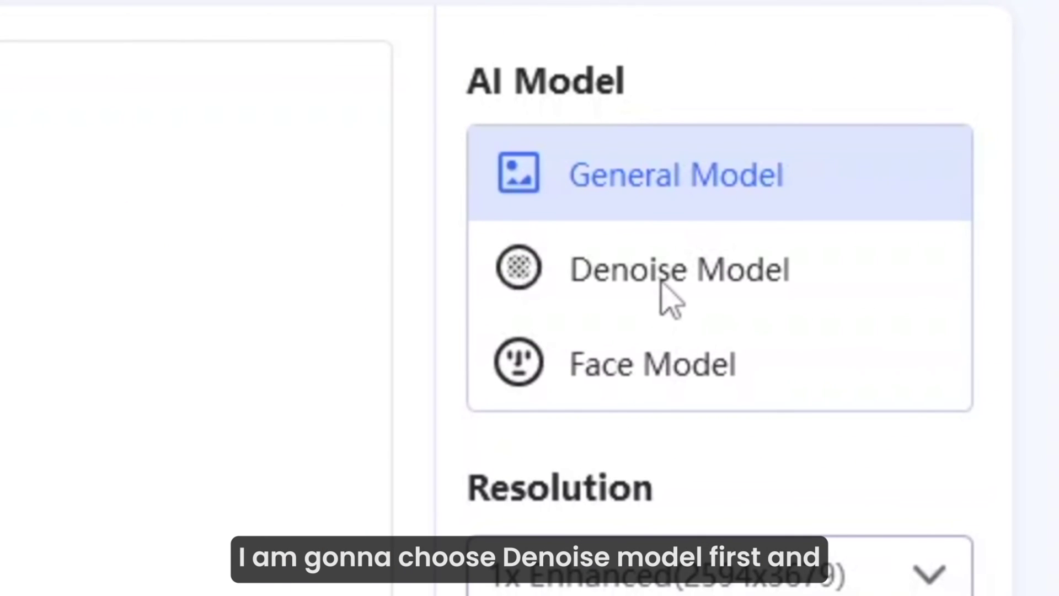
pyautogui.click(662, 284)
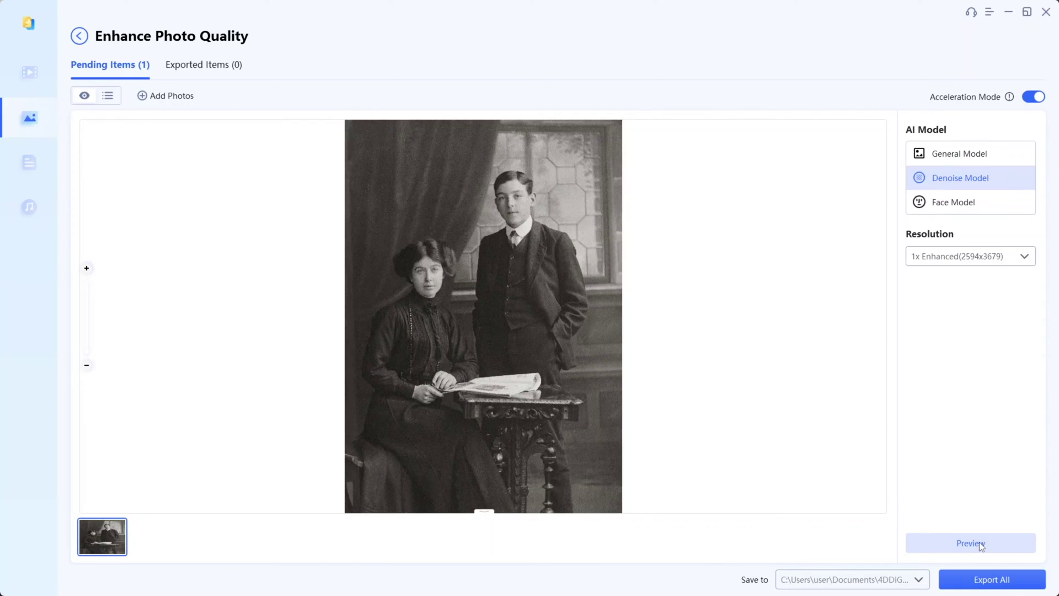
# Preview the denoised 3.jpg, compare the boy's face before/after, and export it
pyautogui.click(979, 543)
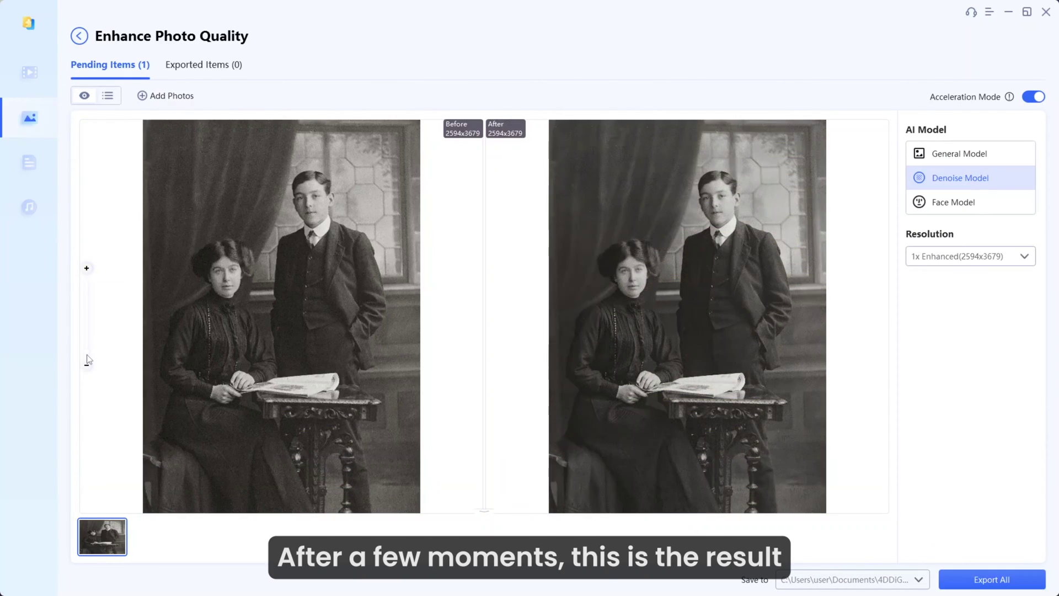
pyautogui.moveTo(87, 359); pyautogui.dragTo(86, 326)
pyautogui.moveTo(651, 202); pyautogui.dragTo(632, 424)
pyautogui.moveTo(692, 308); pyautogui.dragTo(716, 312)
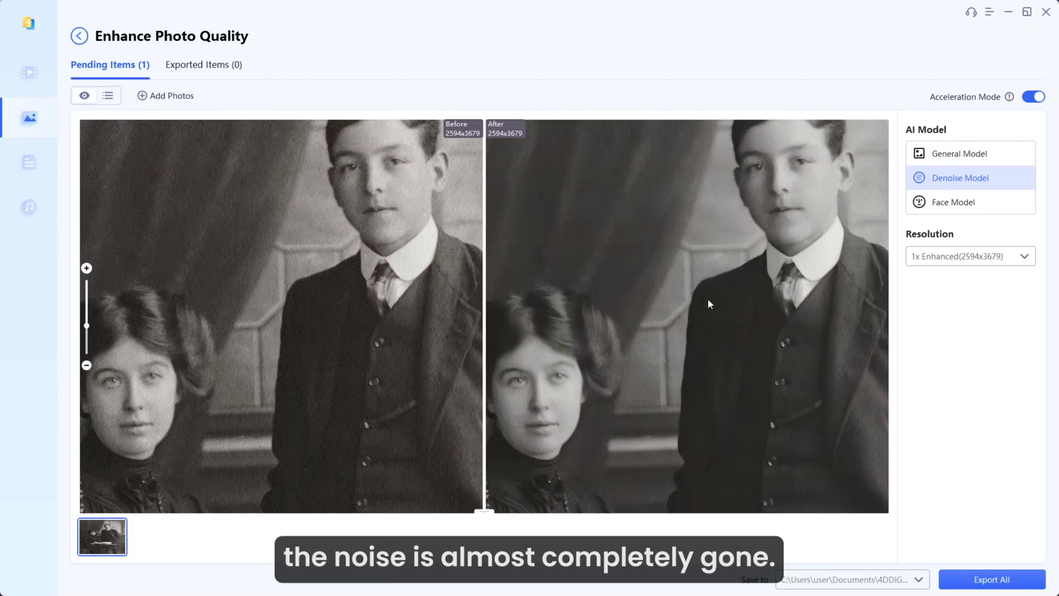
pyautogui.click(981, 585)
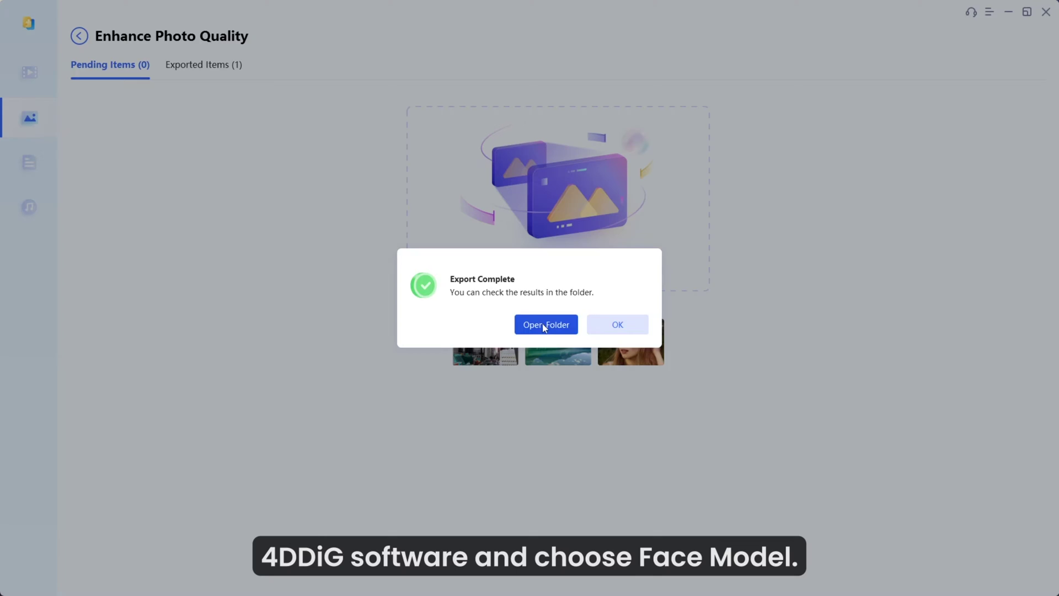
# Re-import the exported photo and set Face Model, Acceleration Mode and 1x Enhanced output
pyautogui.click(544, 328)
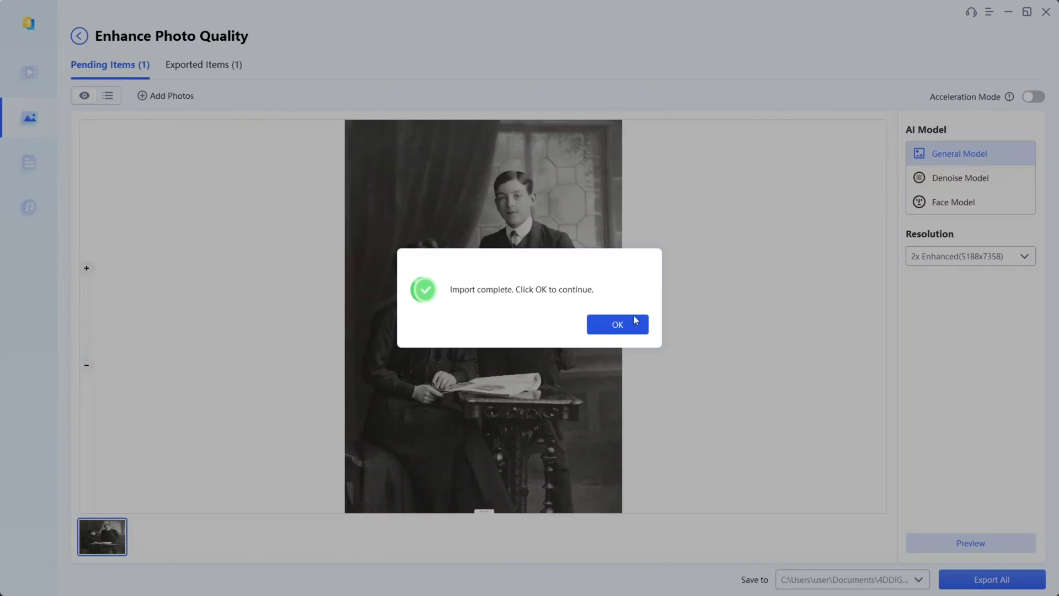
pyautogui.click(635, 317)
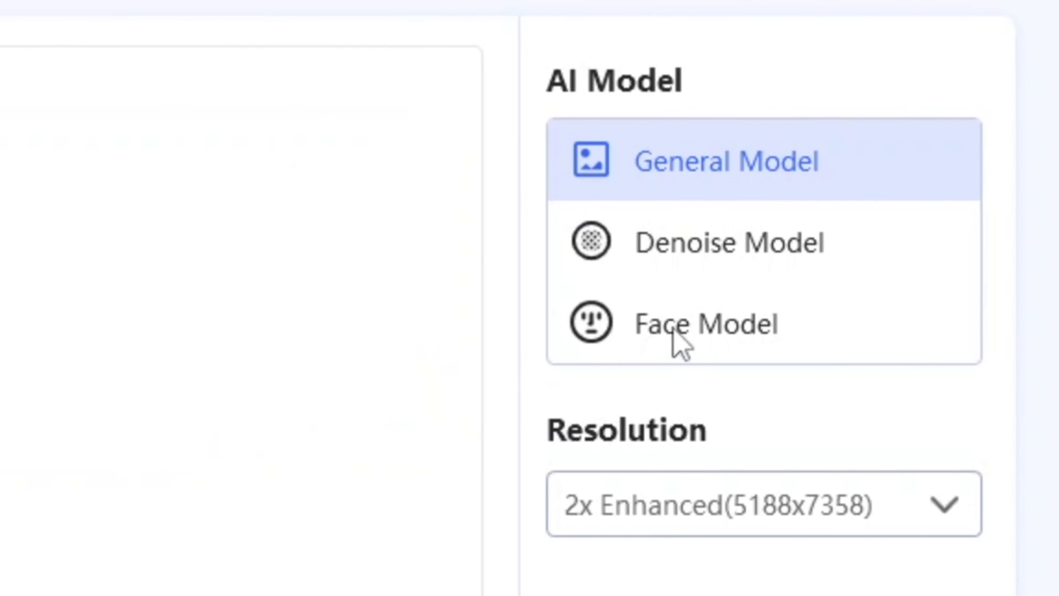
pyautogui.click(890, 230)
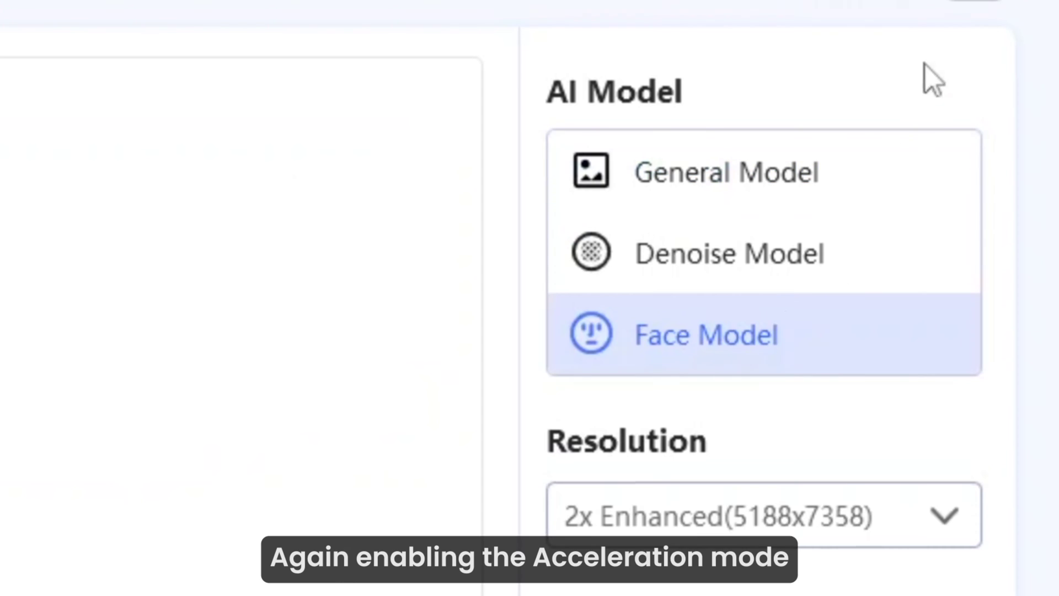
pyautogui.click(985, 158)
pyautogui.click(896, 524)
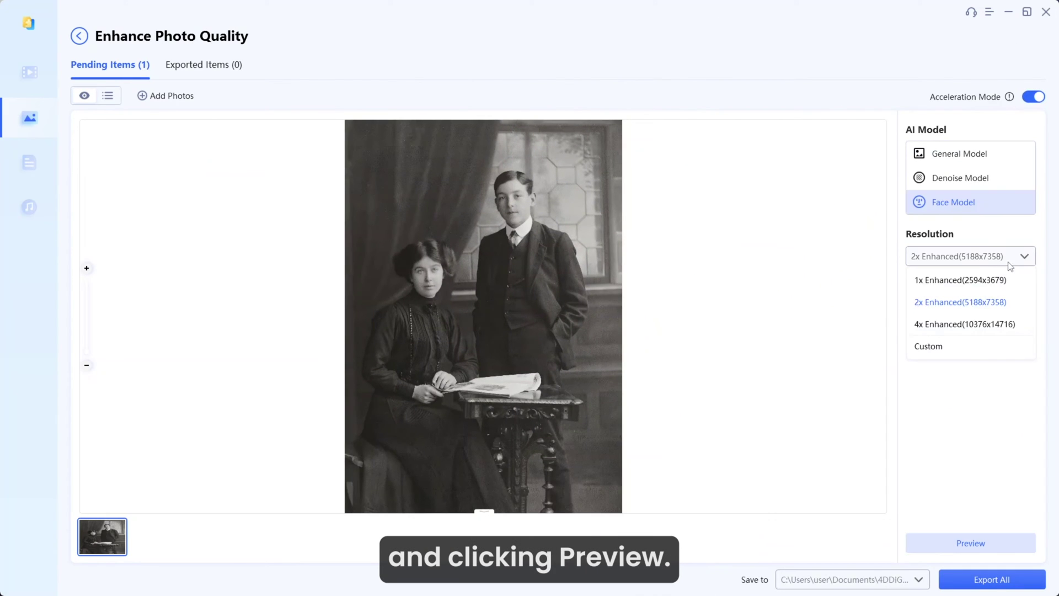
pyautogui.click(969, 284)
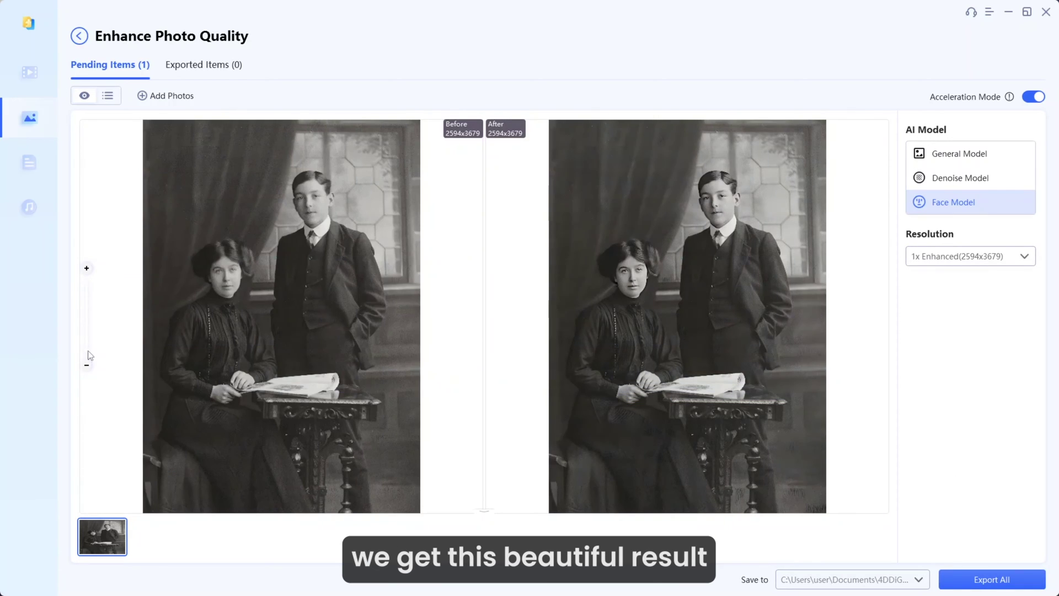
# Zoom into the Face Model comparison to inspect the boy's and girl's faces
pyautogui.moveTo(87, 359); pyautogui.dragTo(88, 339)
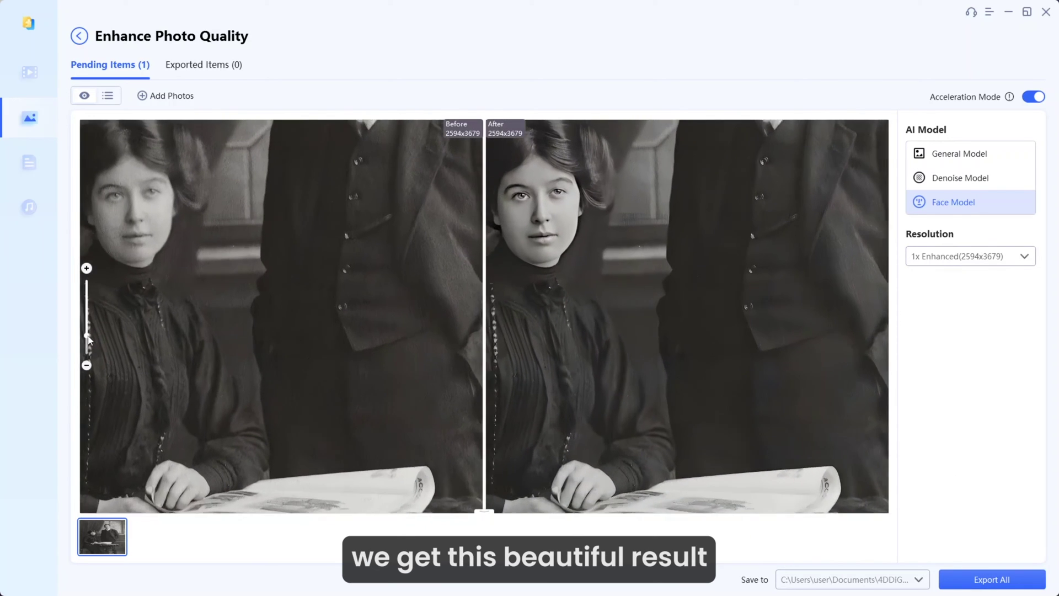
pyautogui.moveTo(654, 218); pyautogui.dragTo(632, 416)
pyautogui.moveTo(757, 325); pyautogui.dragTo(708, 327)
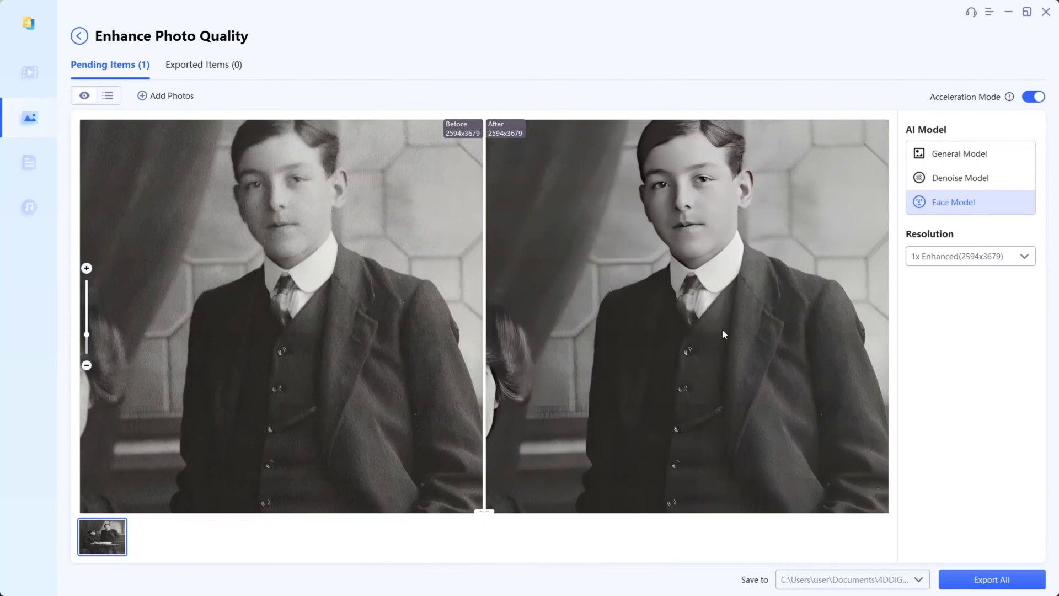
pyautogui.moveTo(660, 317); pyautogui.dragTo(808, 276)
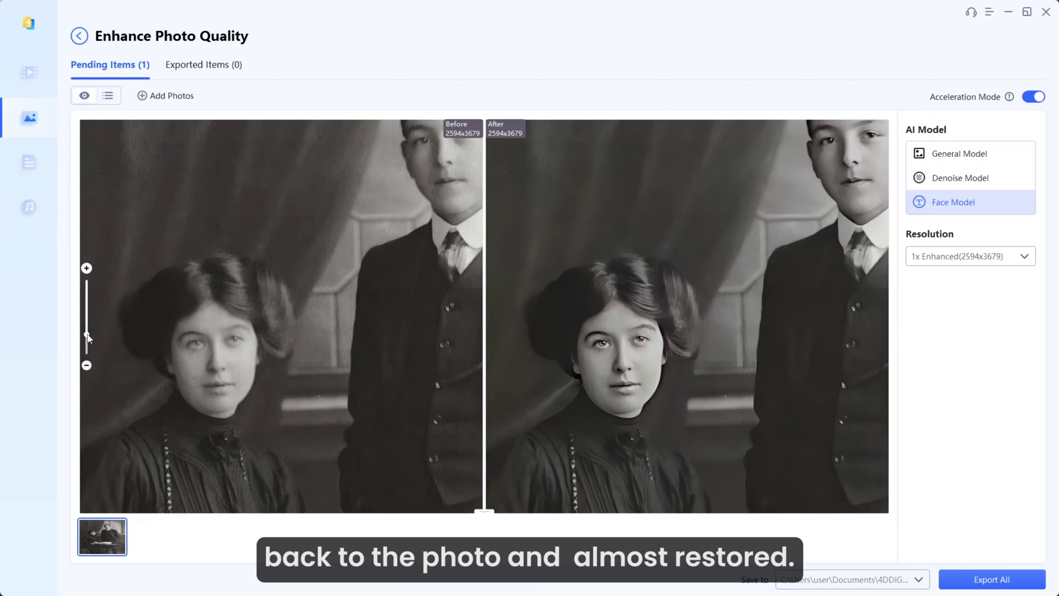
pyautogui.moveTo(88, 337); pyautogui.dragTo(87, 341)
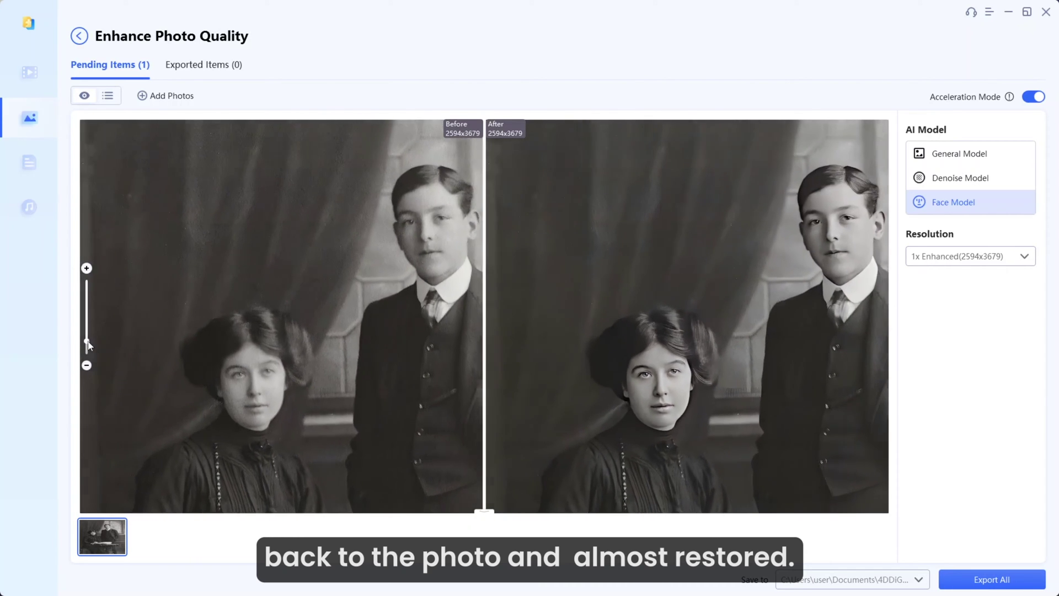
pyautogui.moveTo(772, 401); pyautogui.dragTo(736, 397)
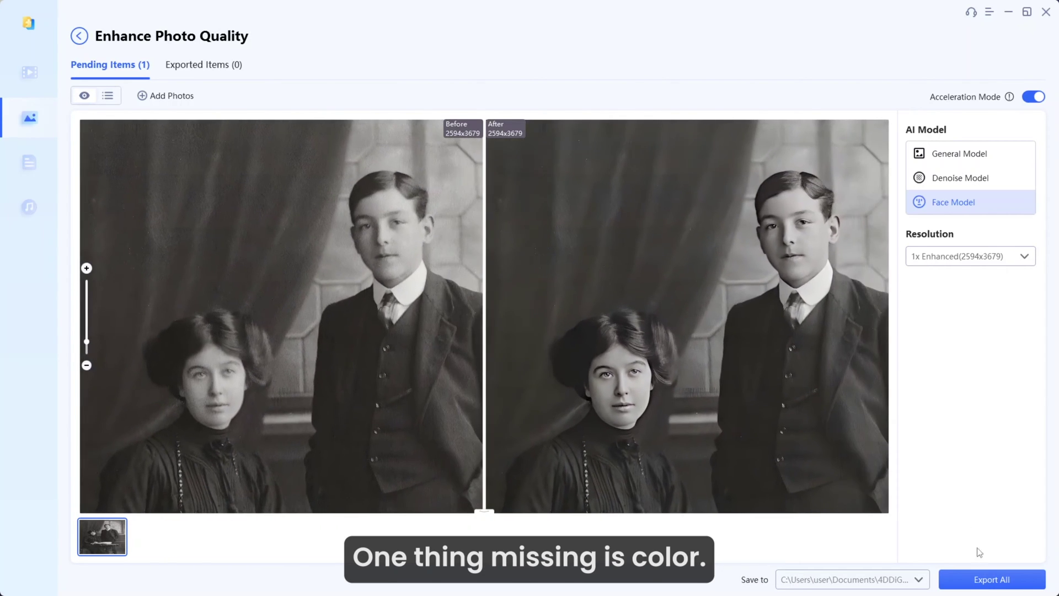
# Export the face-enhanced photo and load 3_enhanced_enhanced into Colorize Photos
pyautogui.click(988, 579)
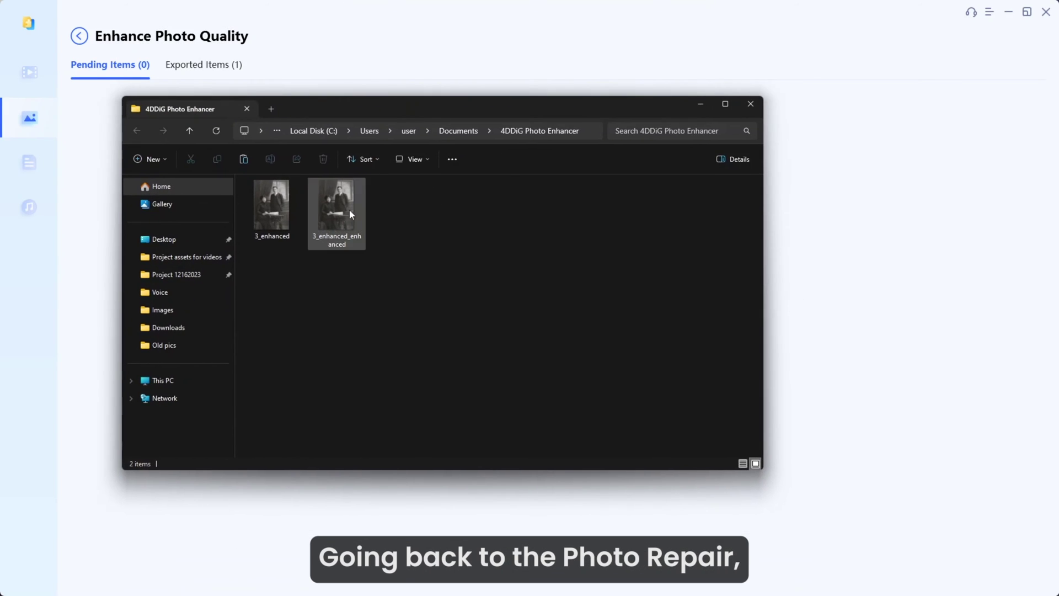
pyautogui.click(289, 140)
pyautogui.click(541, 324)
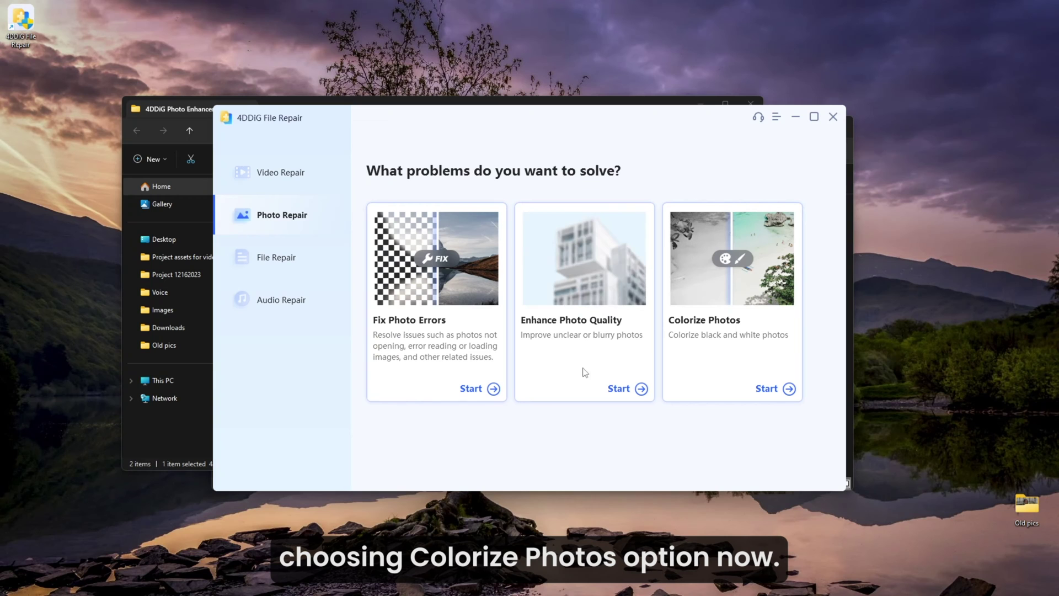
pyautogui.click(790, 388)
pyautogui.hotkey('alt', 'Tab')
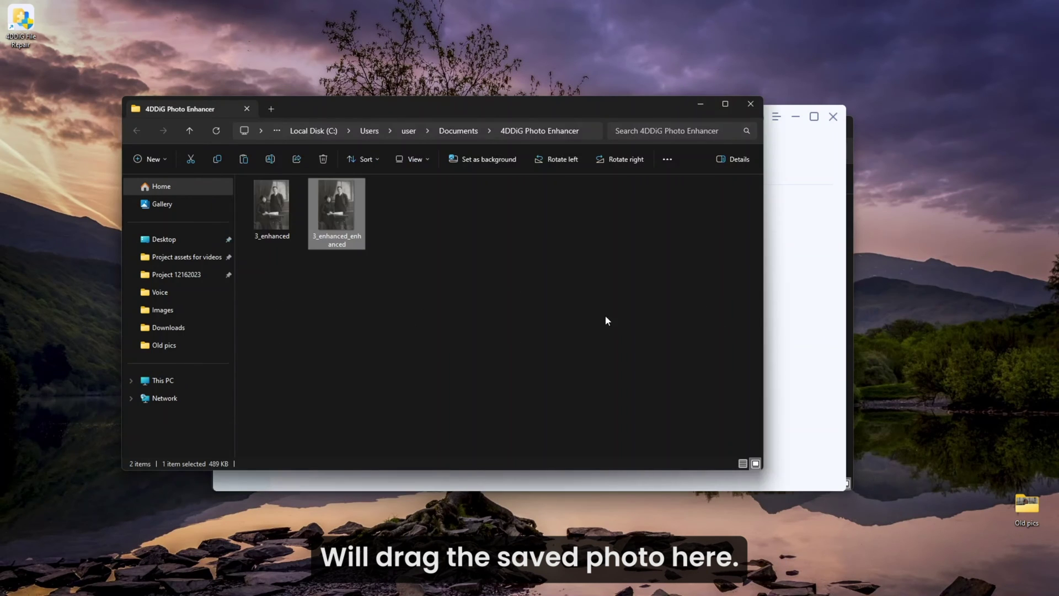
pyautogui.moveTo(339, 216); pyautogui.dragTo(558, 303)
# Preview the colorization with Face Detection and Acceleration Mode on, zoomed to the boy's face
pyautogui.click(815, 117)
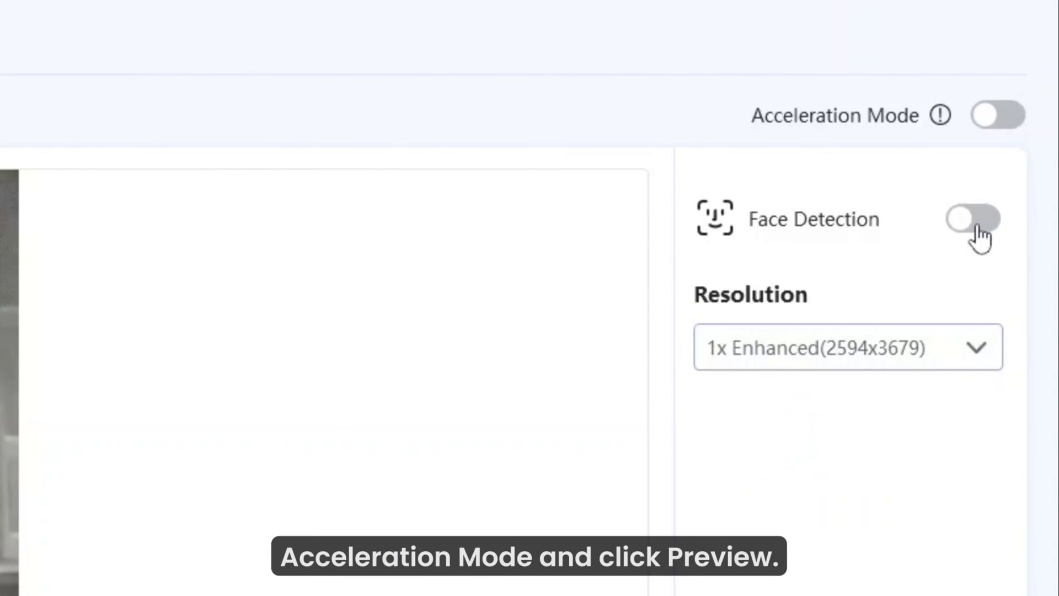
pyautogui.click(976, 227)
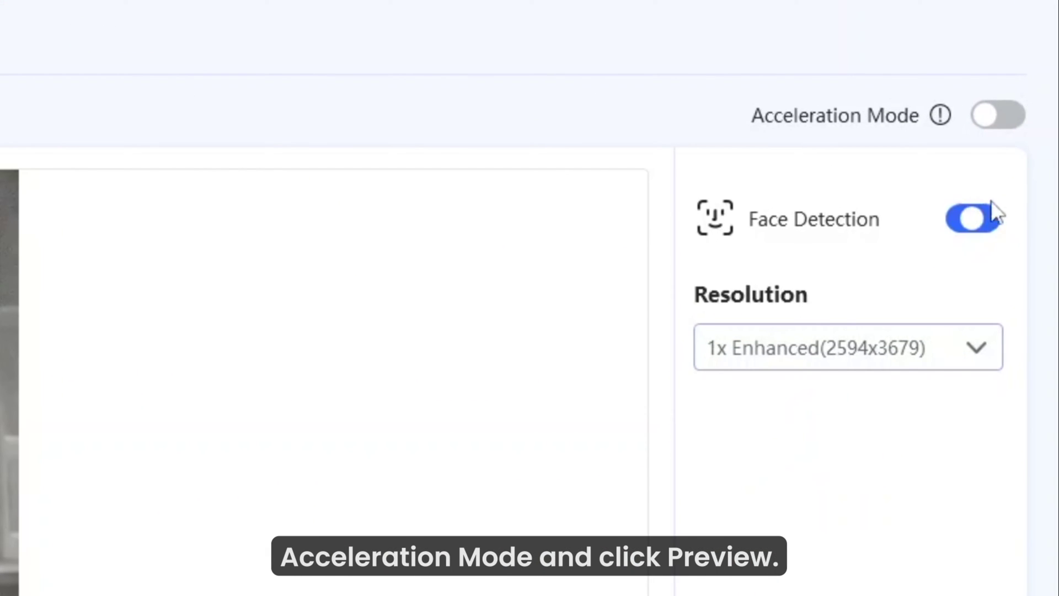
pyautogui.click(1001, 118)
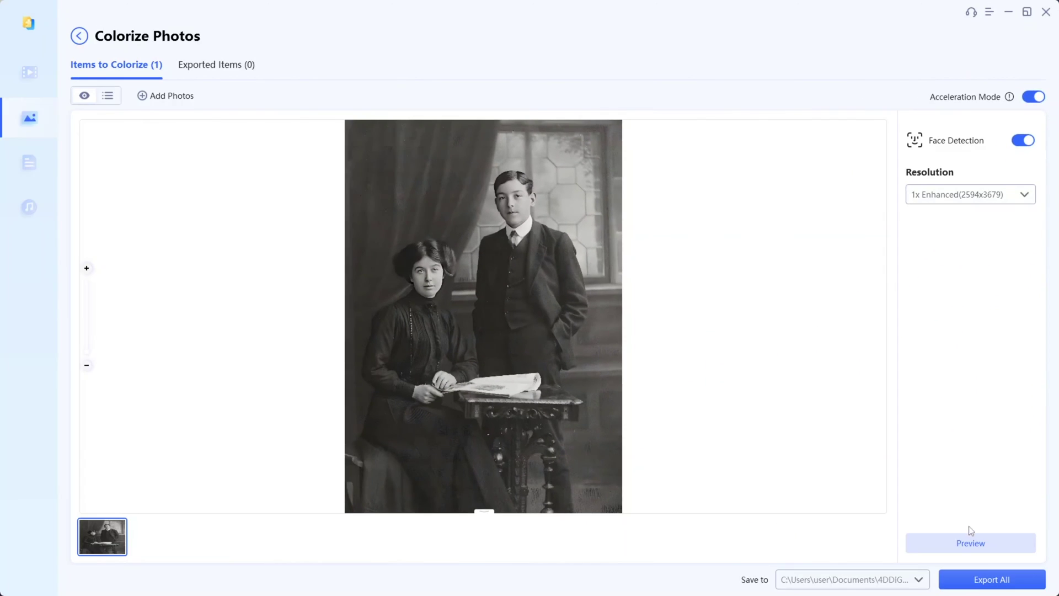
pyautogui.click(974, 538)
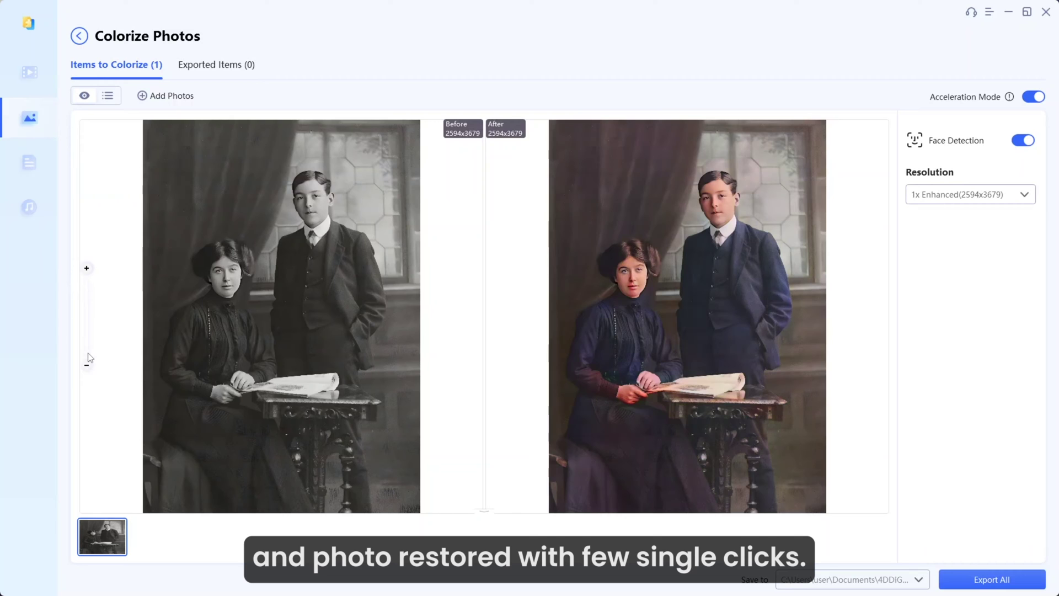
pyautogui.moveTo(89, 353); pyautogui.dragTo(89, 339)
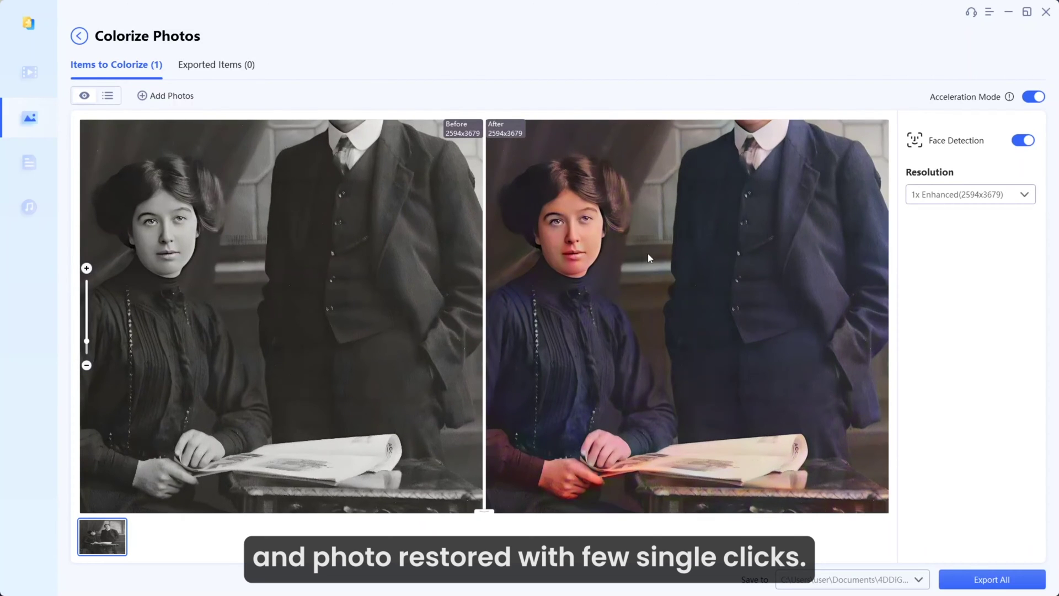
pyautogui.moveTo(649, 258); pyautogui.dragTo(677, 372)
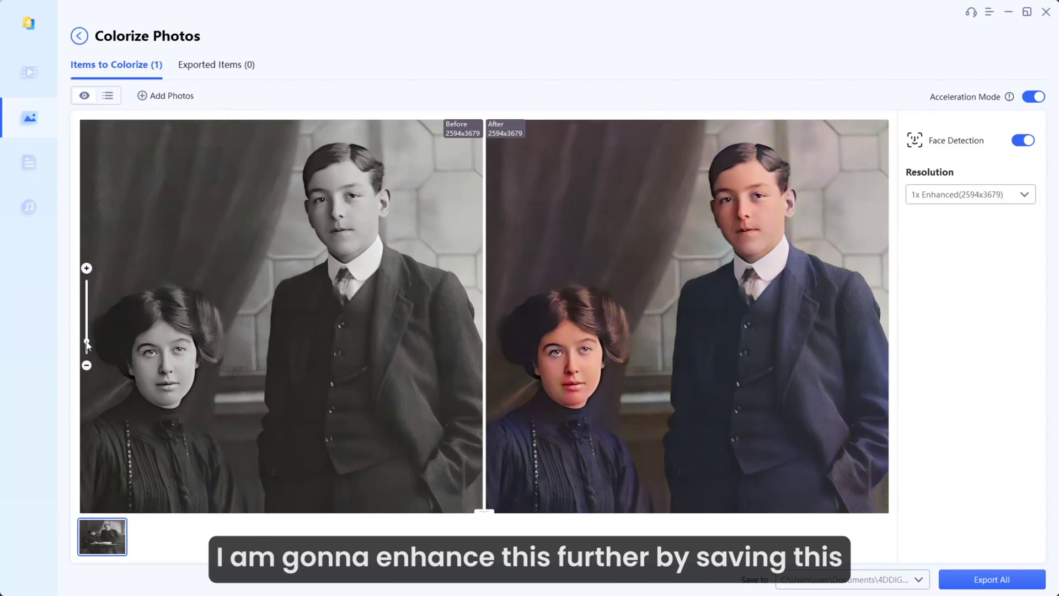
# Export the colorized portrait and bring up Lightroom's Color Mixer panel
pyautogui.click(983, 581)
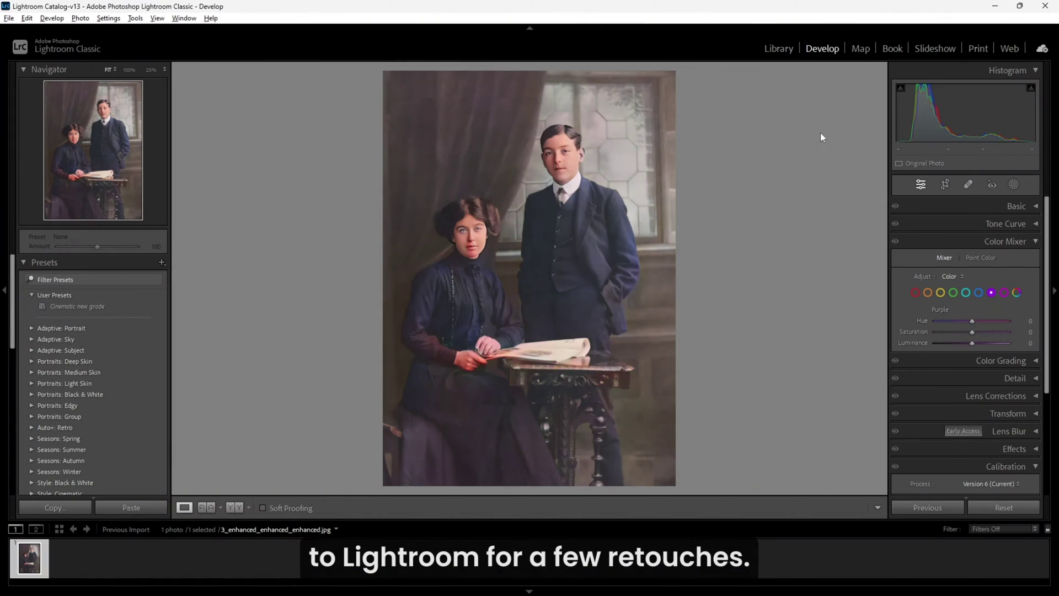
pyautogui.click(1036, 242)
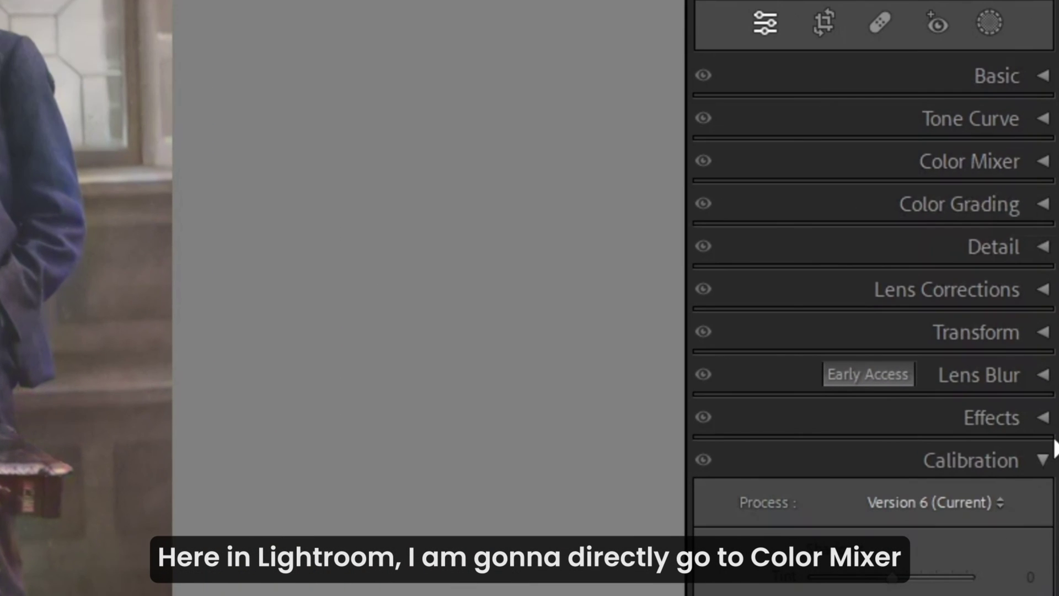
pyautogui.click(1041, 421)
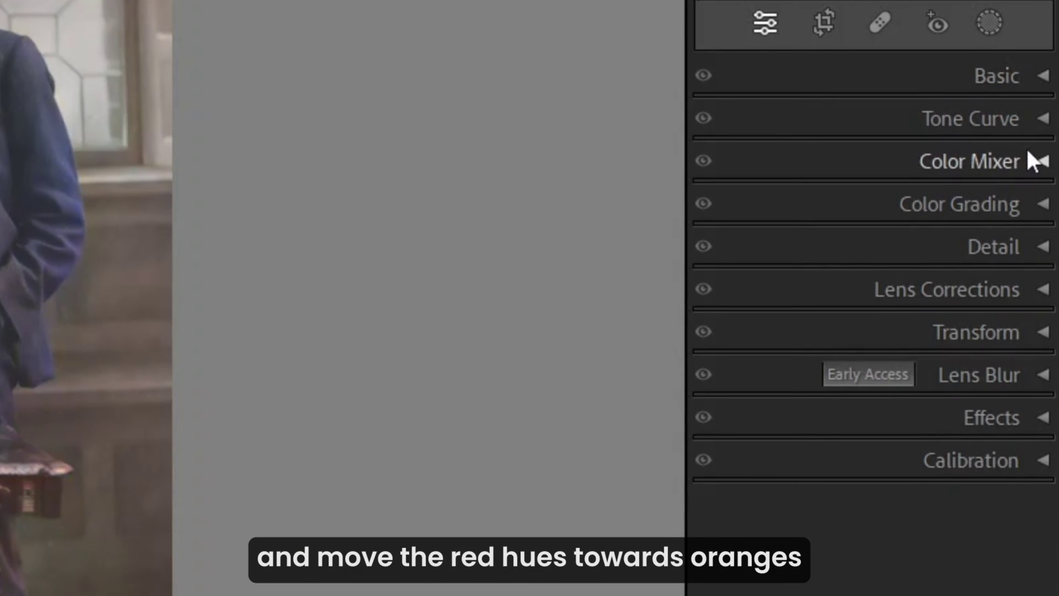
pyautogui.click(1039, 163)
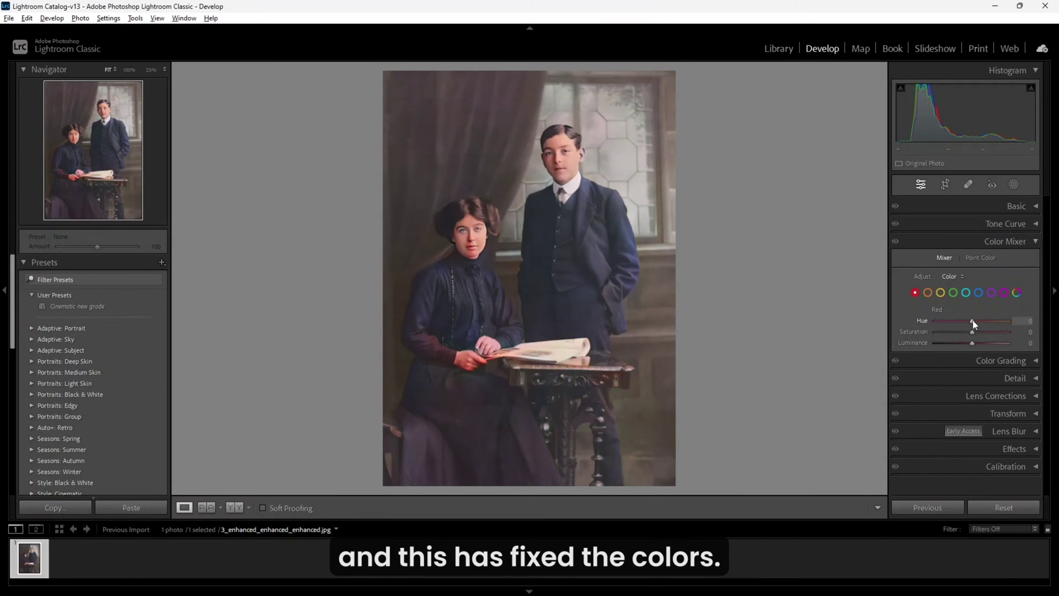
# Shift the Red hue toward orange while checking the zoomed-in faces
pyautogui.moveTo(996, 321); pyautogui.dragTo(974, 321)
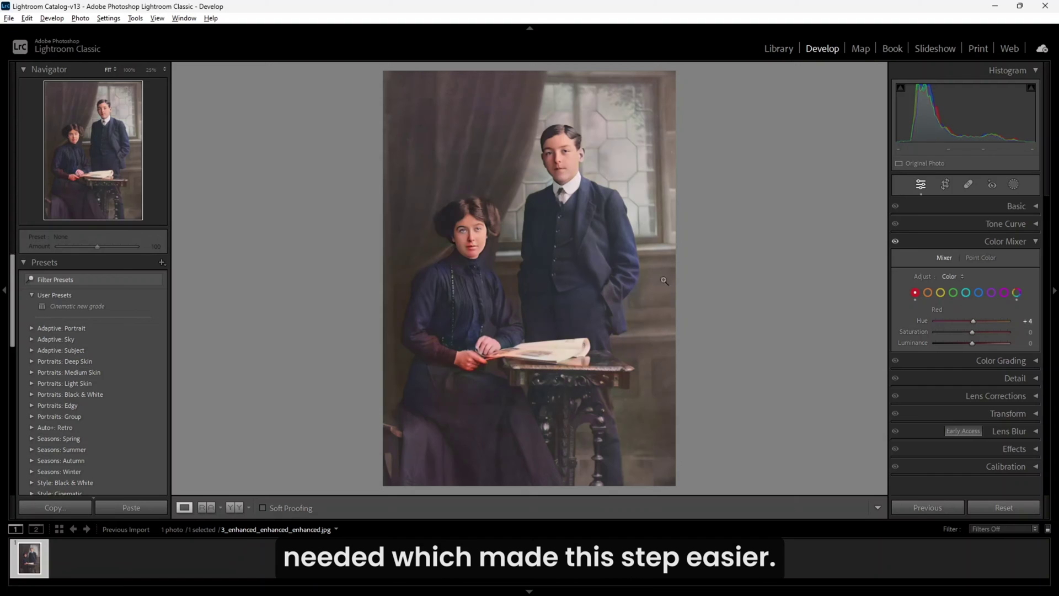
pyautogui.click(494, 276)
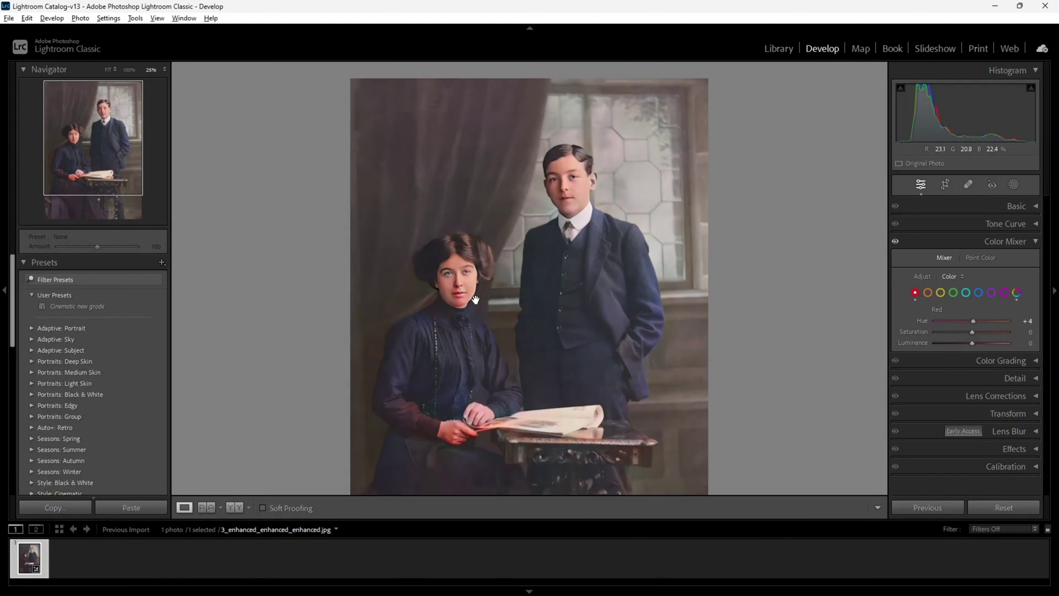
pyautogui.moveTo(473, 300); pyautogui.dragTo(473, 251)
pyautogui.moveTo(973, 321); pyautogui.dragTo(979, 322)
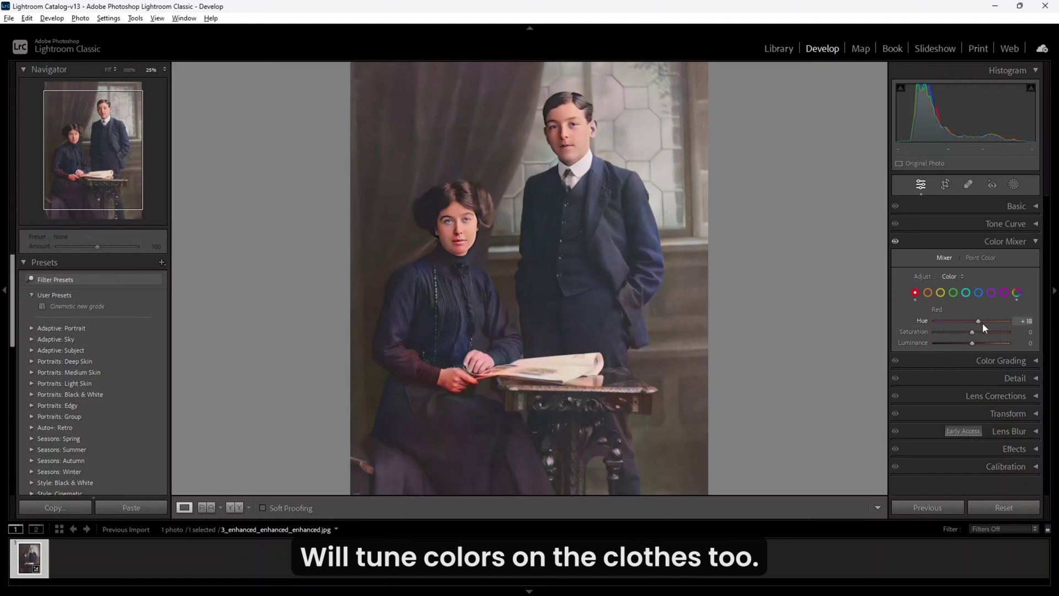
pyautogui.click(991, 292)
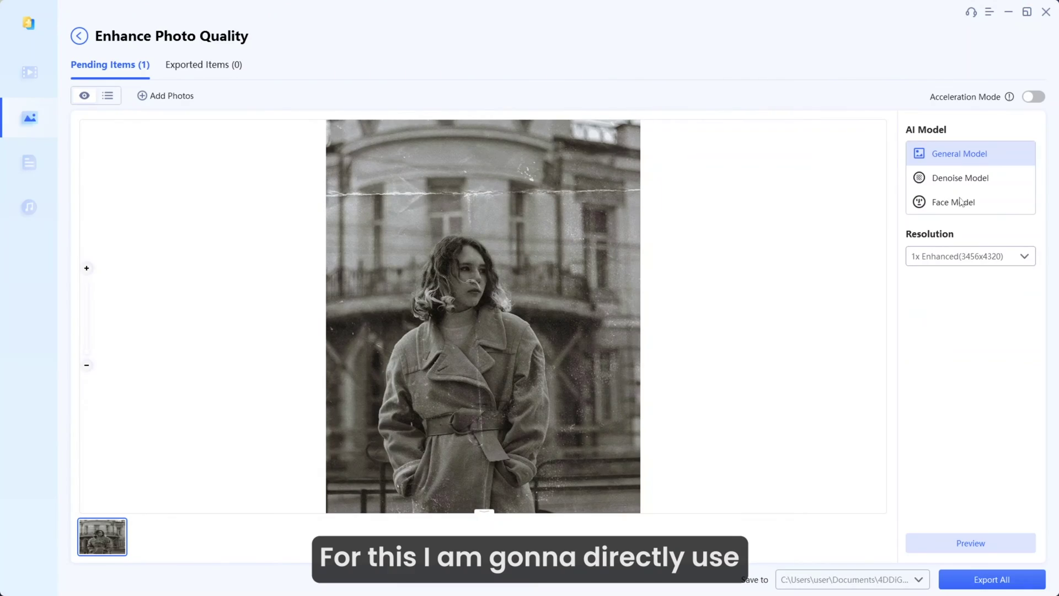
# Preview the Face Model enhancement of the woman-in-coat photo, zoomed in on her face
pyautogui.click(961, 201)
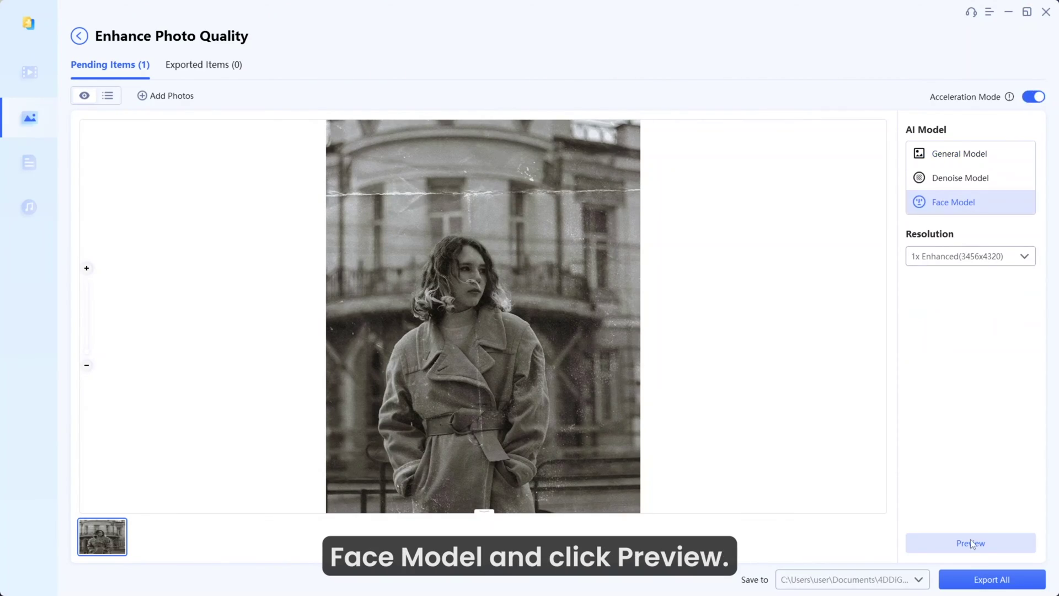
pyautogui.click(972, 544)
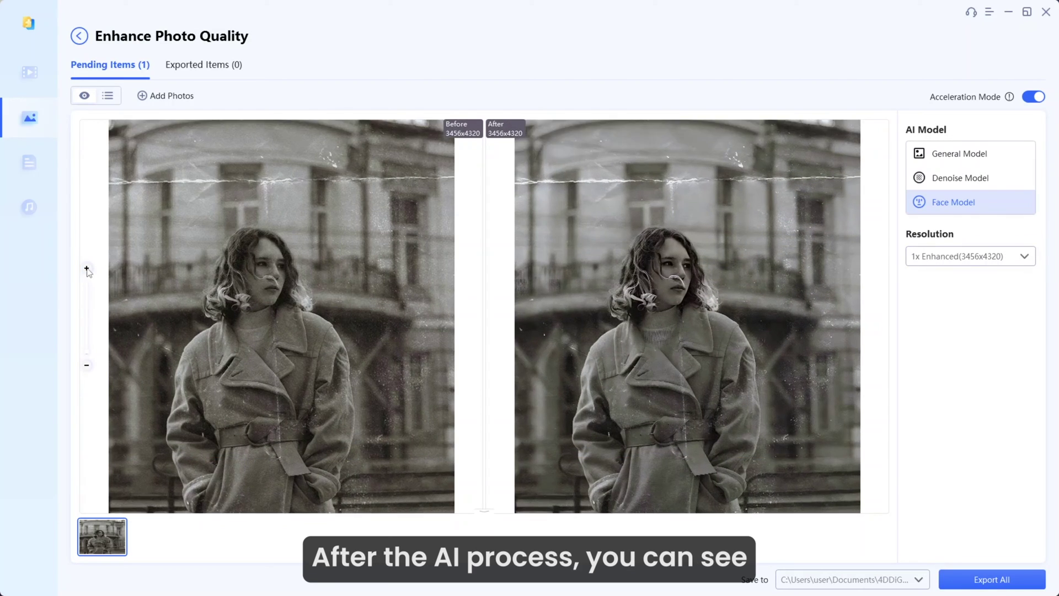
pyautogui.click(86, 269)
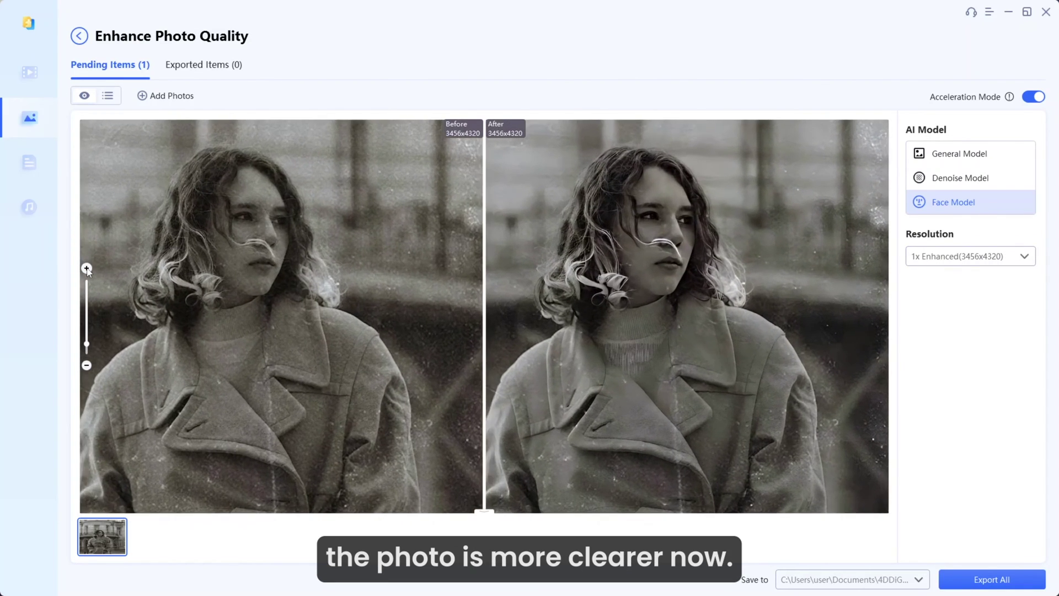
pyautogui.click(86, 269)
pyautogui.moveTo(640, 251); pyautogui.dragTo(678, 310)
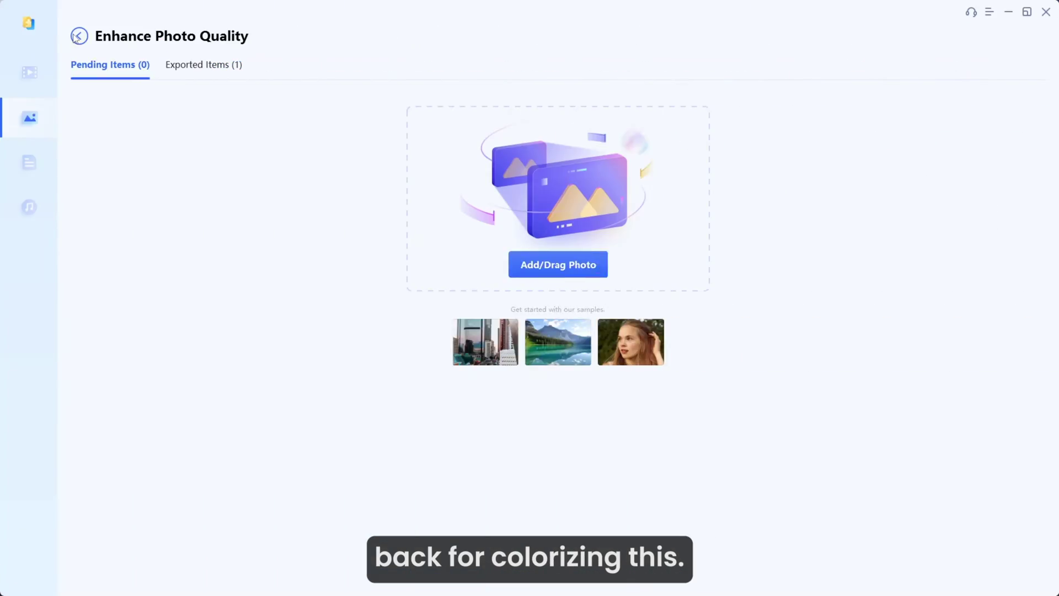
# Return home and generate a colorized preview of the exported woman's photo
pyautogui.click(79, 36)
pyautogui.click(528, 325)
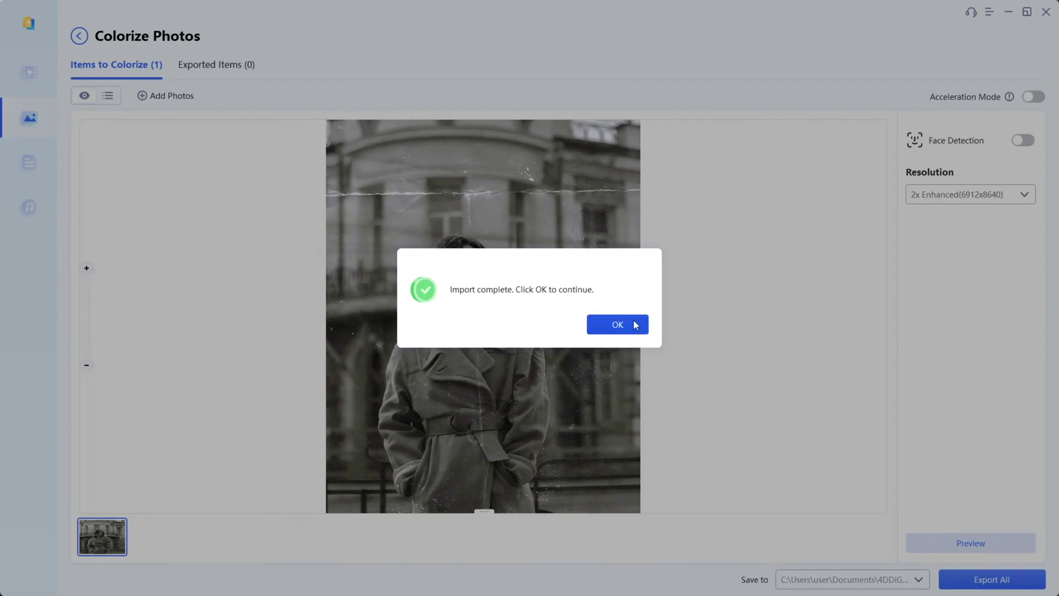
pyautogui.click(634, 323)
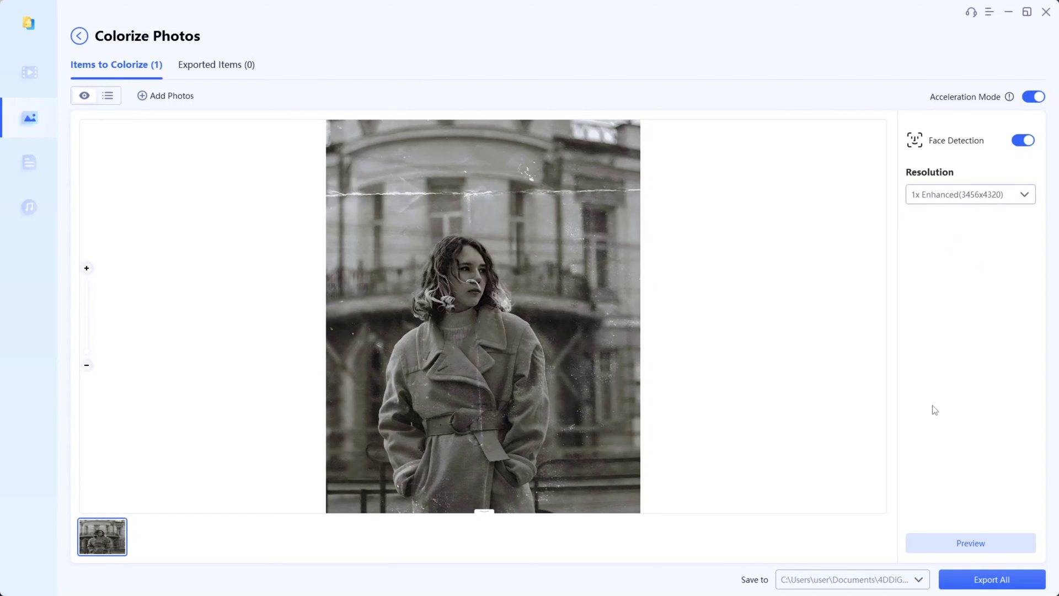
pyautogui.click(969, 544)
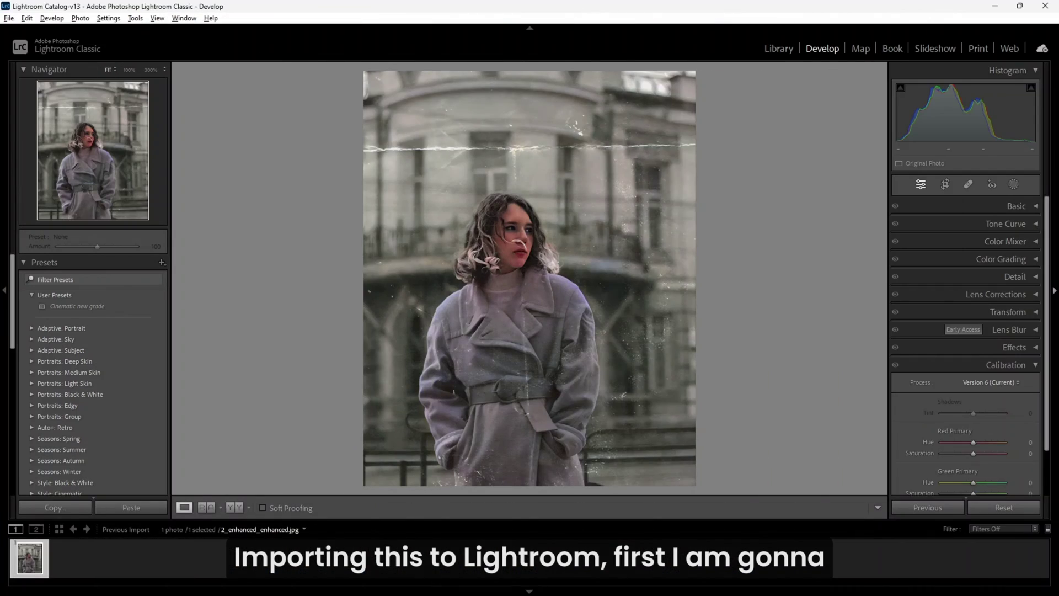
# Nudge Red toward orange, set Purple Hue −100, and Blue Hue +34, Saturation −51, Luminance +80
pyautogui.click(1010, 241)
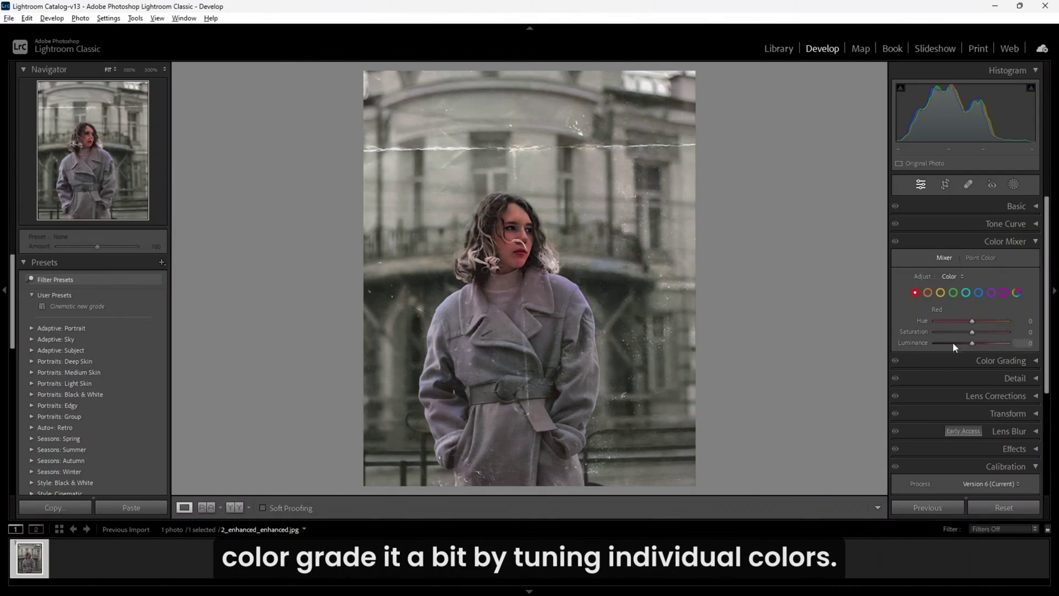
pyautogui.moveTo(973, 320); pyautogui.dragTo(1011, 325)
pyautogui.click(991, 293)
pyautogui.click(979, 293)
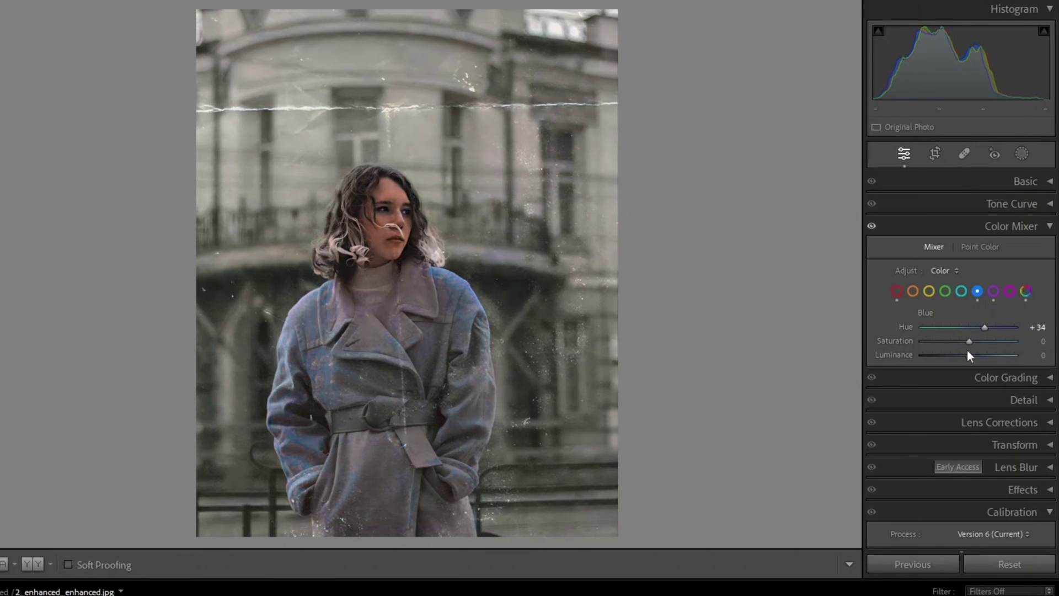
pyautogui.moveTo(970, 354); pyautogui.dragTo(944, 342)
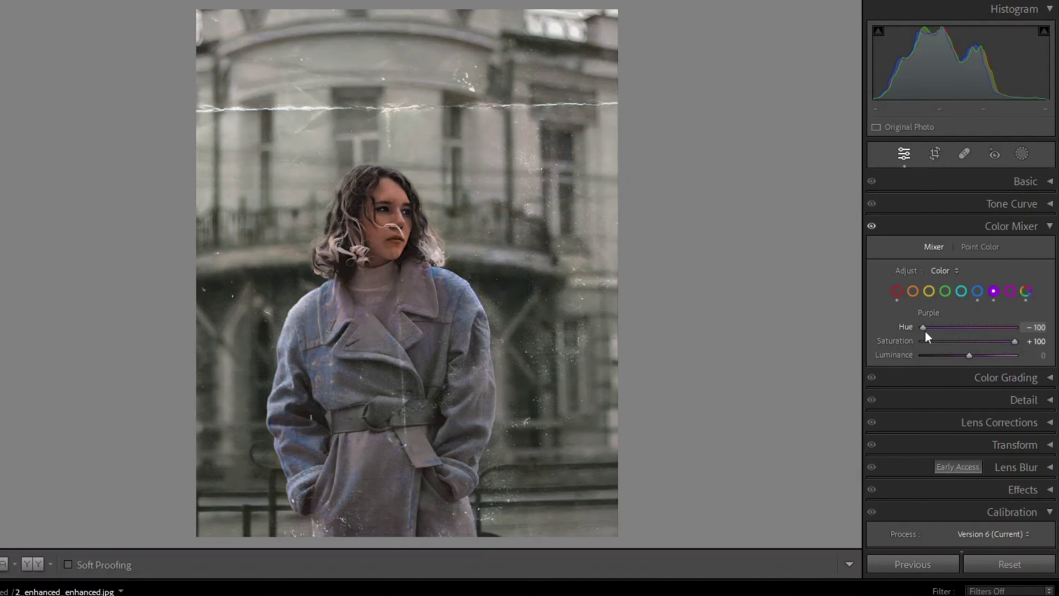
pyautogui.click(961, 291)
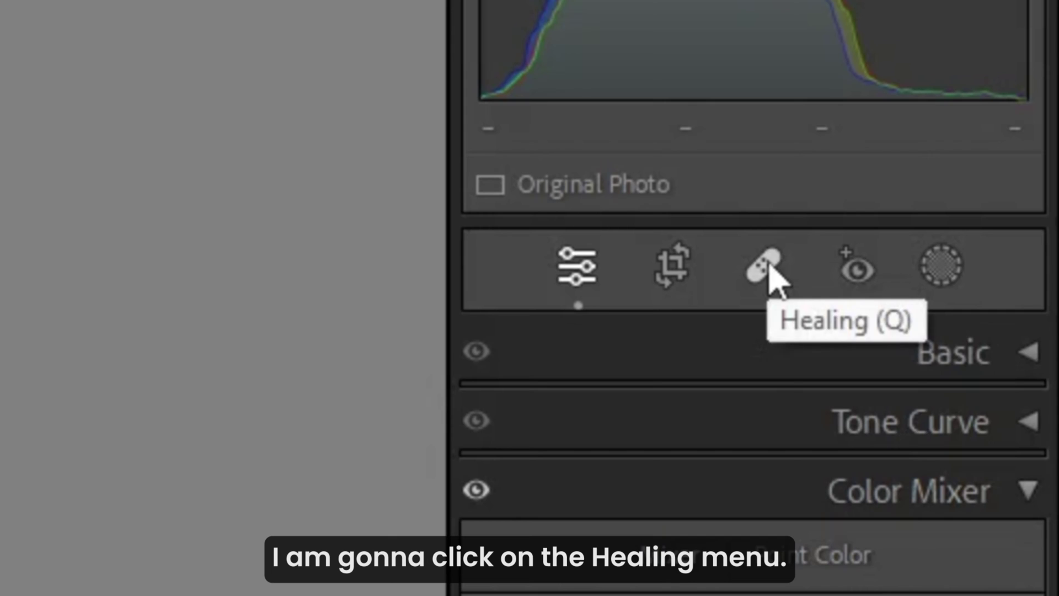
# Heal the horizontal crack across the building using a Heal brush of Size 77, Feather 62
pyautogui.click(770, 269)
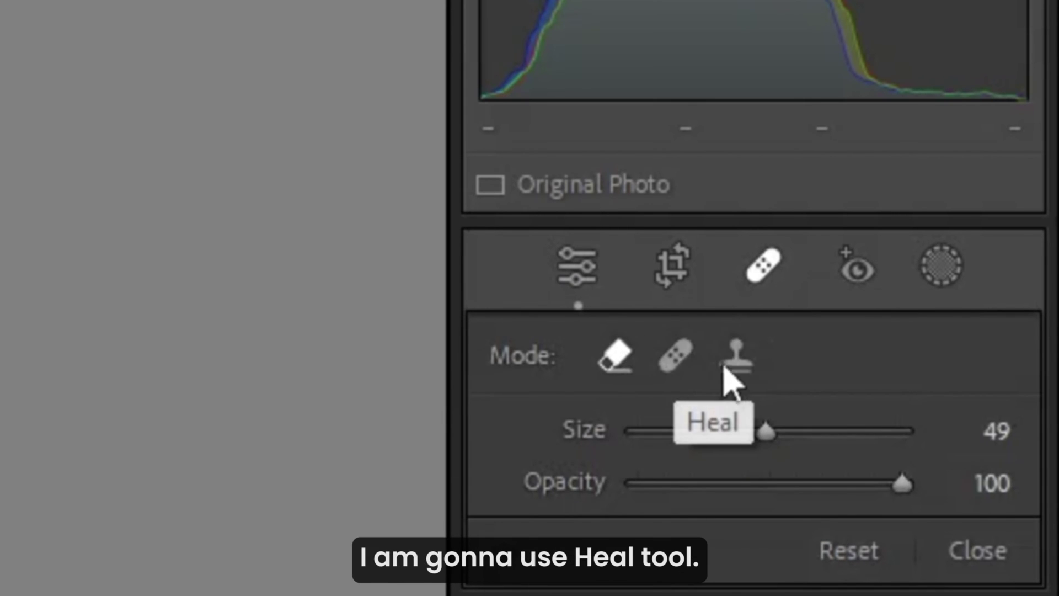
pyautogui.click(679, 361)
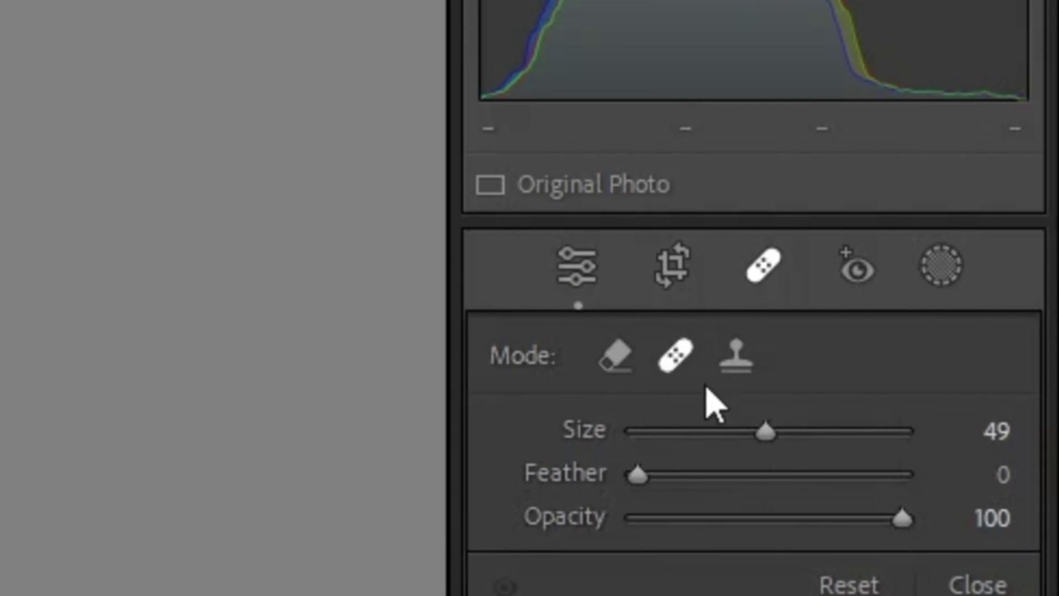
pyautogui.moveTo(767, 434); pyautogui.dragTo(850, 461)
pyautogui.moveTo(640, 478); pyautogui.dragTo(804, 492)
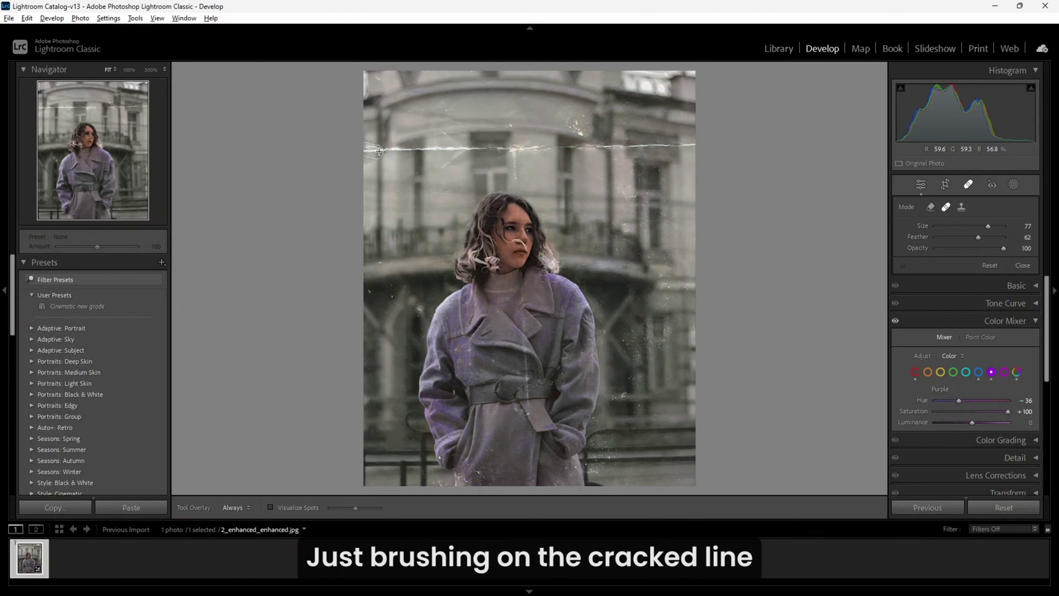
pyautogui.moveTo(379, 150); pyautogui.dragTo(401, 148)
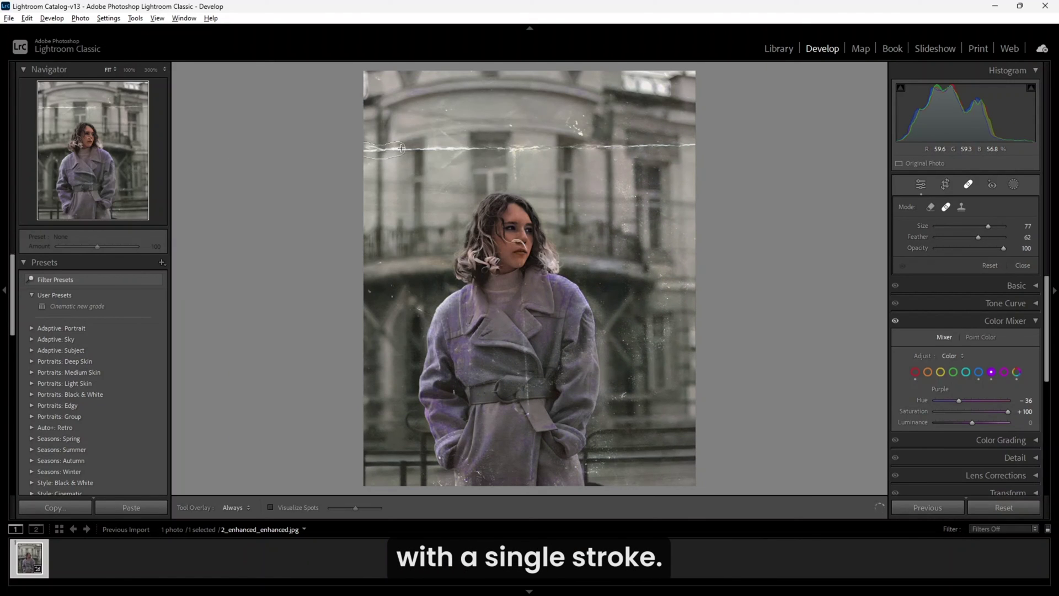
pyautogui.moveTo(510, 148); pyautogui.dragTo(629, 146)
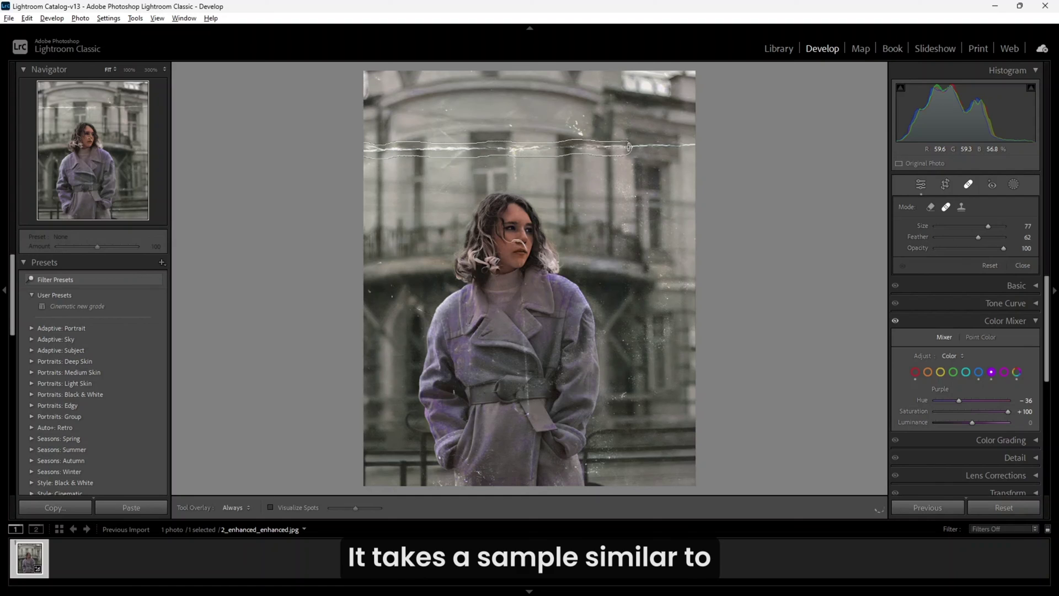
pyautogui.moveTo(699, 146); pyautogui.dragTo(699, 146)
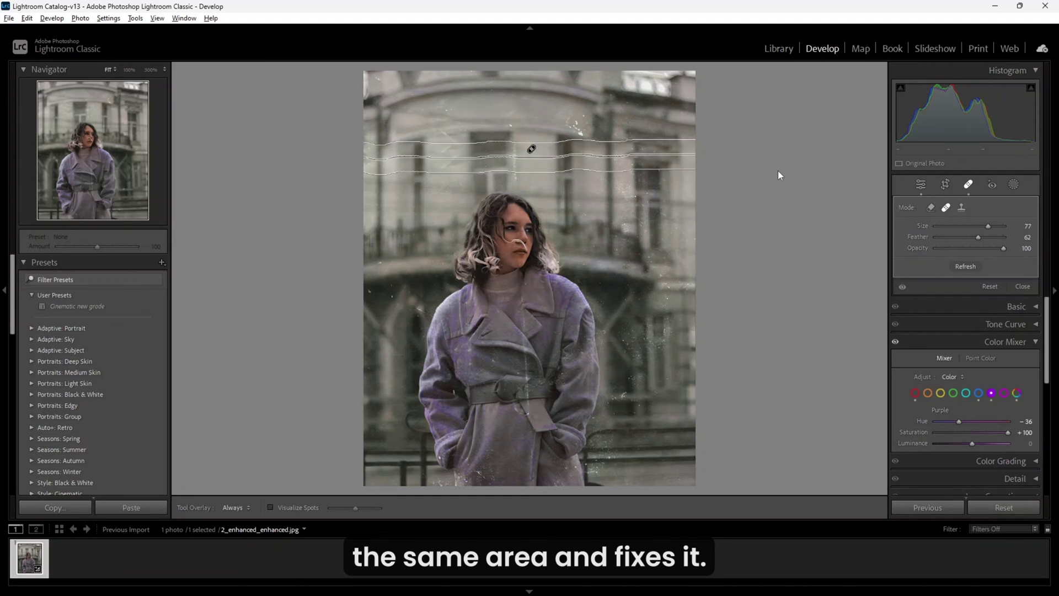
pyautogui.click(922, 186)
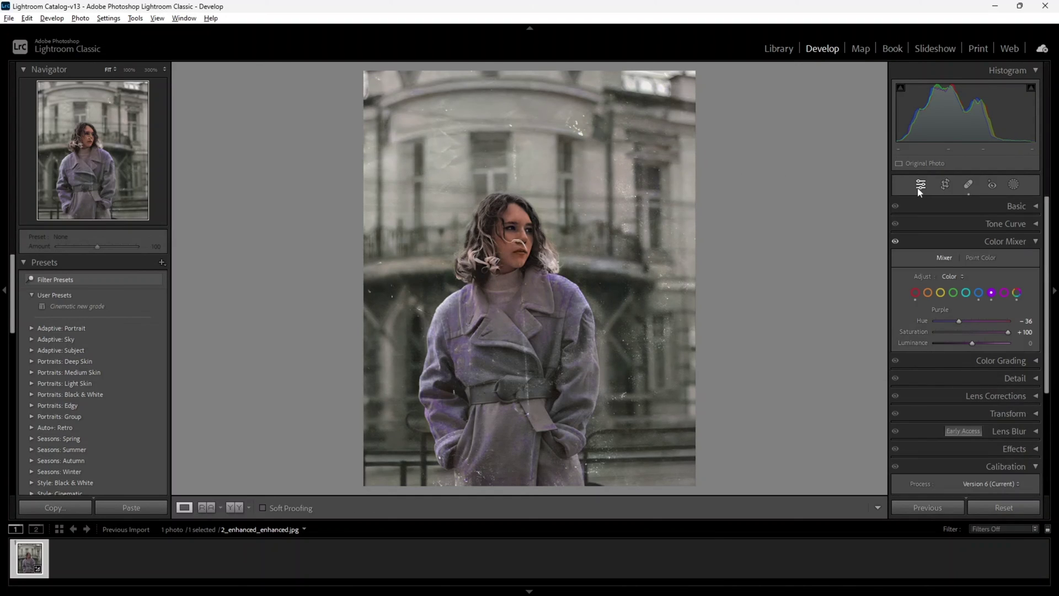
pyautogui.click(233, 507)
# Reopen the Healing tool and switch it to Content-Aware Remove mode for the white specks
pyautogui.press('y')
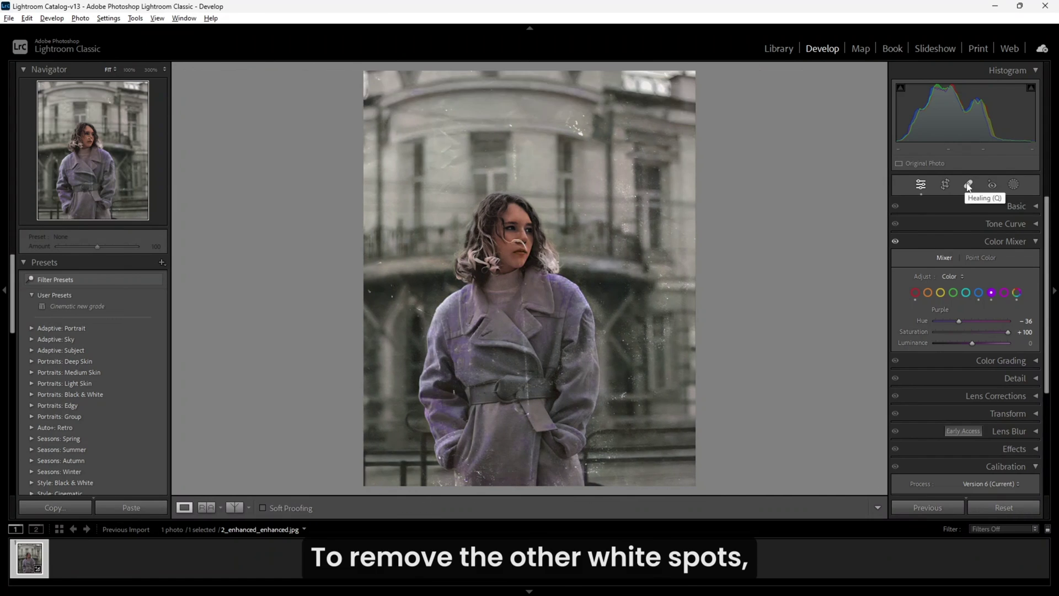
pyautogui.click(968, 185)
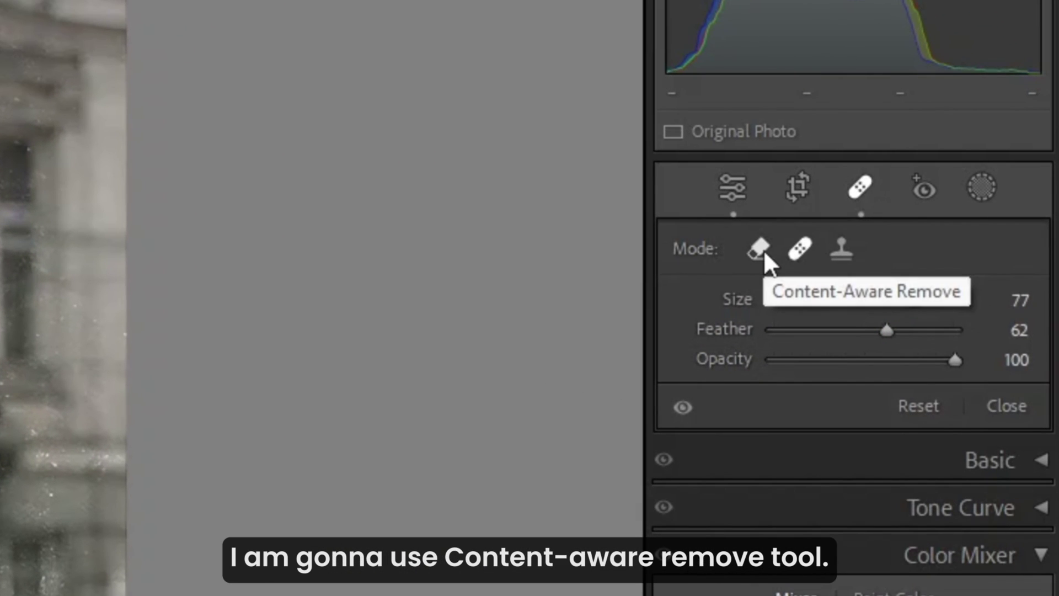
pyautogui.click(762, 251)
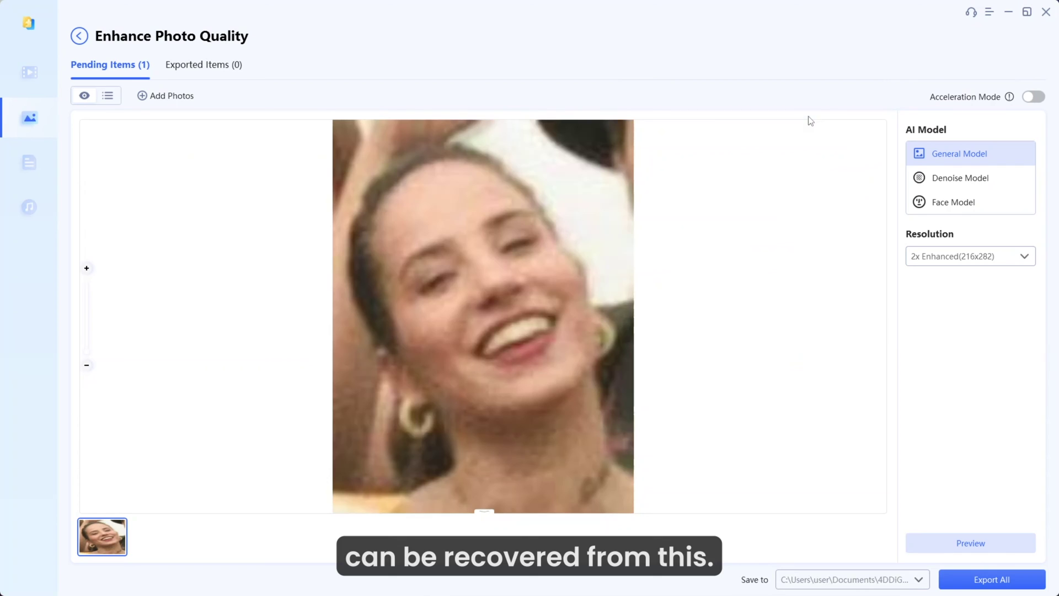
# Preview the face photo with Face Model, Acceleration Mode on, at 4x Enhanced (432x564)
pyautogui.click(949, 203)
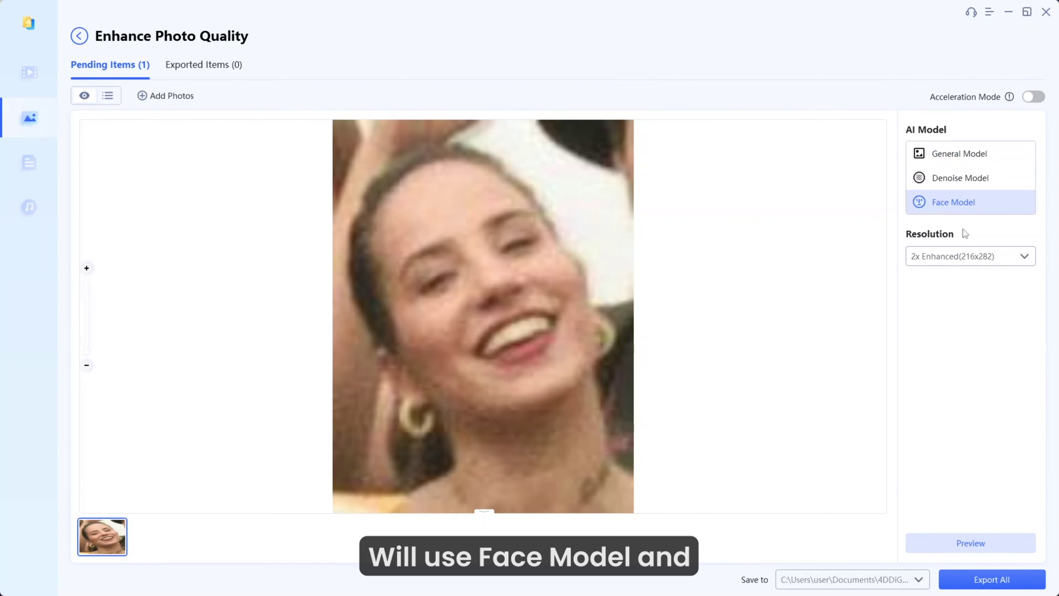
pyautogui.click(1034, 99)
pyautogui.click(1022, 260)
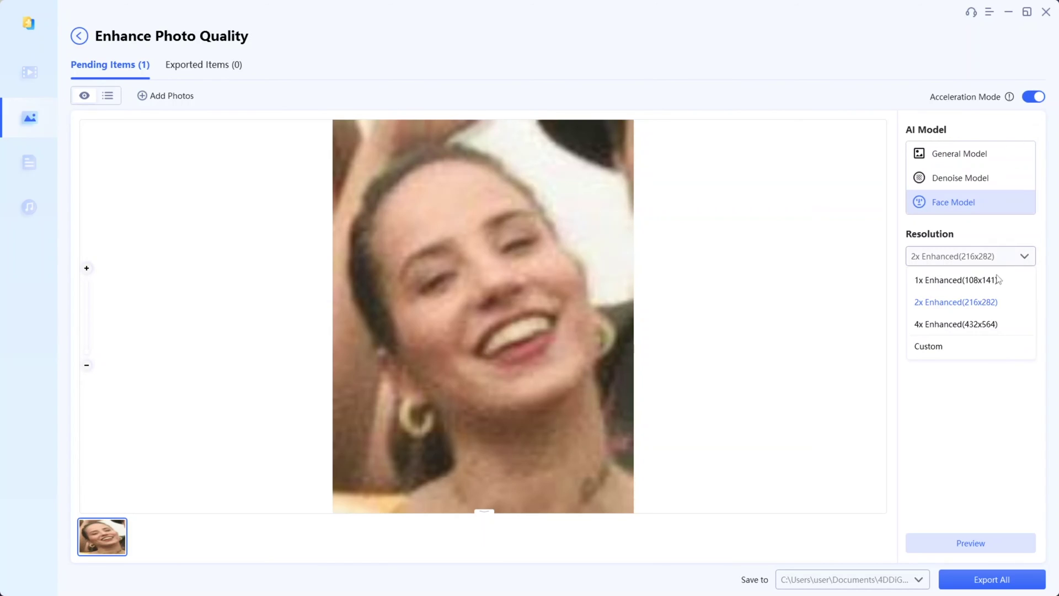
pyautogui.click(932, 322)
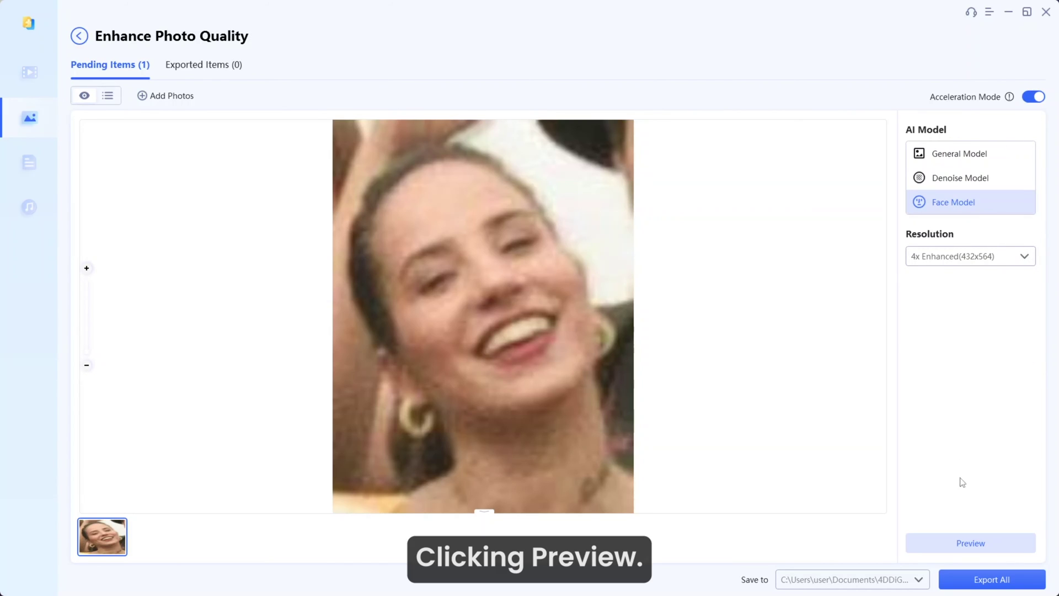
pyautogui.click(968, 543)
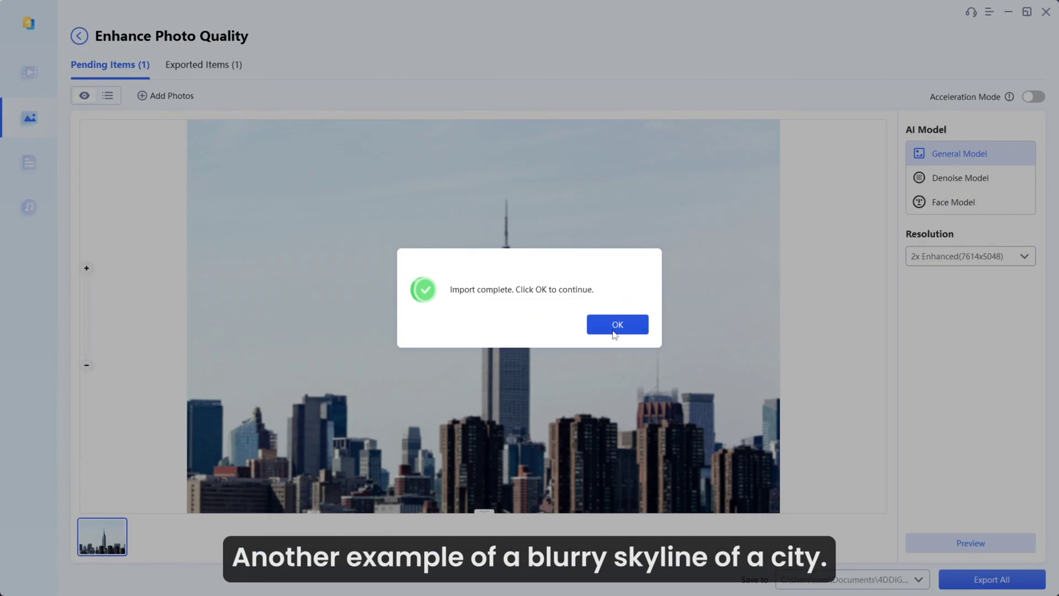
# Dismiss the import notice and preview the skyline with General Model at 1x Enhanced
pyautogui.click(613, 329)
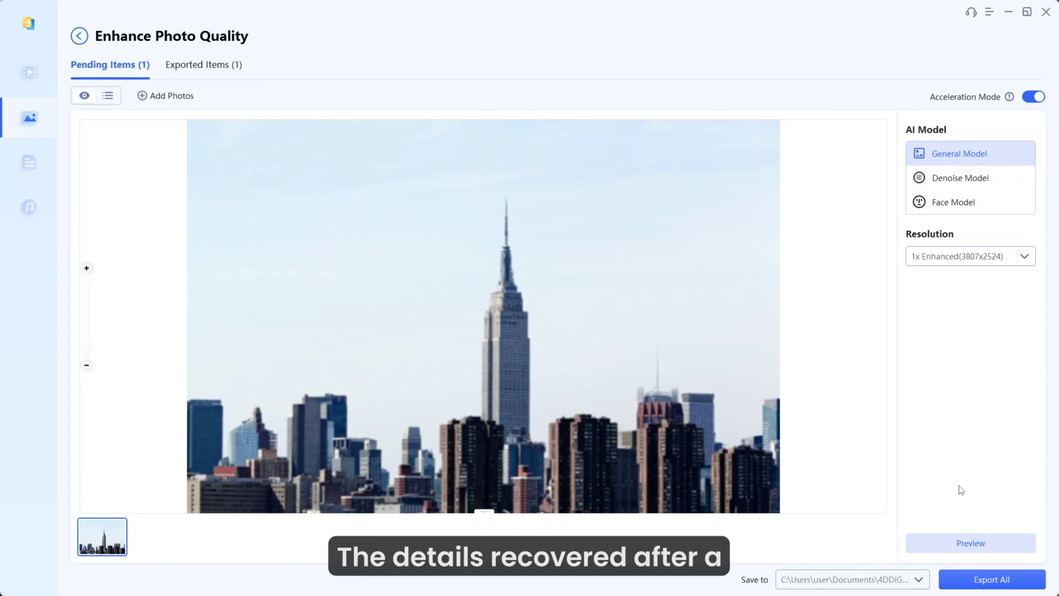
pyautogui.click(971, 543)
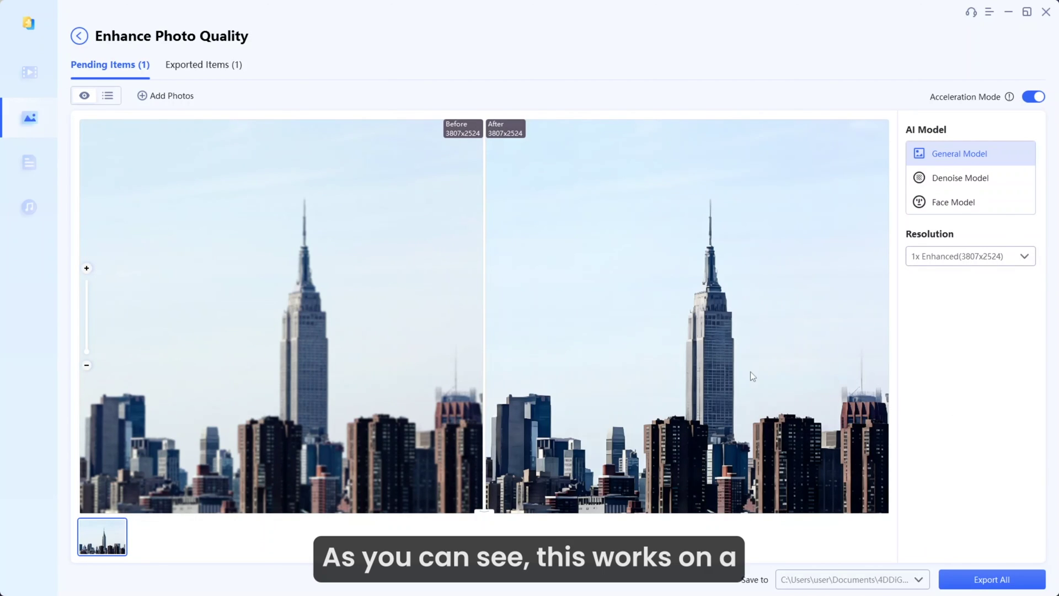
pyautogui.scroll(2, 748, 366)
pyautogui.scroll(-3, 747, 363)
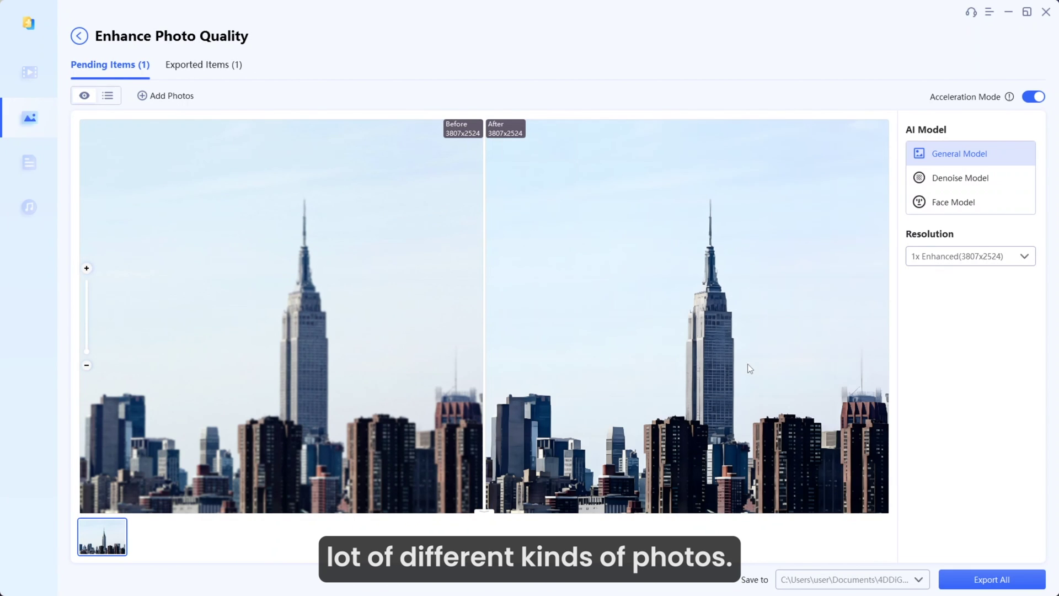
pyautogui.scroll(-1, 712, 320)
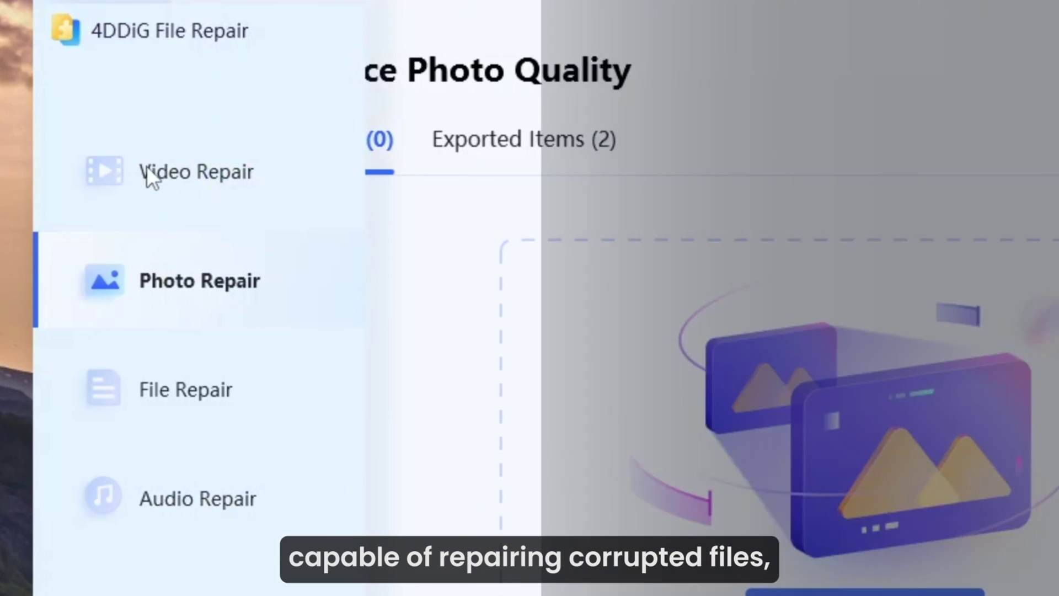
# Visit the Video Repair, Photo Repair, File Repair and Audio Repair sections in turn
pyautogui.click(542, 185)
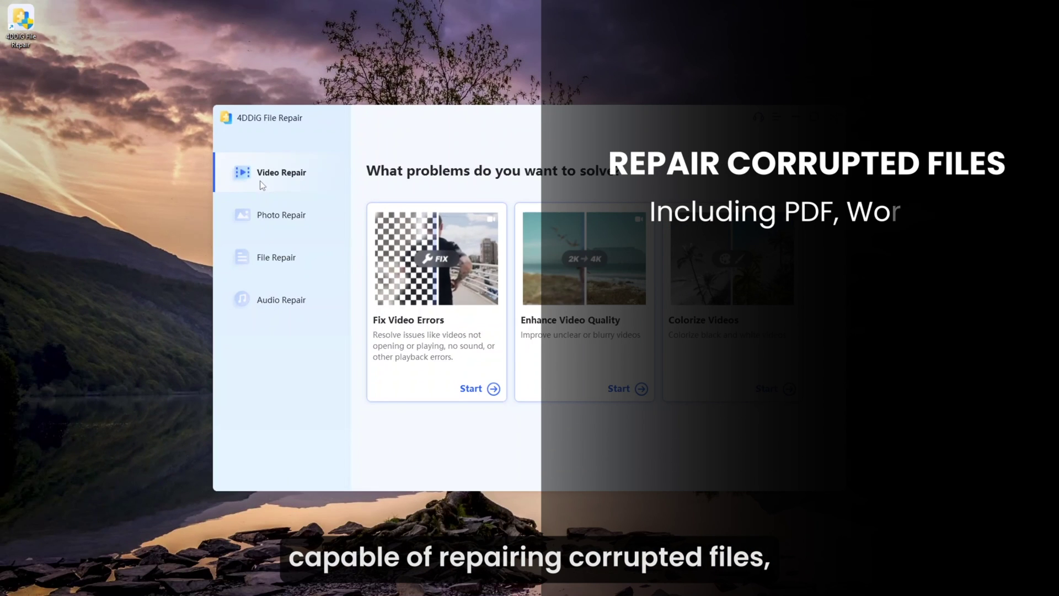
pyautogui.click(277, 217)
pyautogui.click(274, 266)
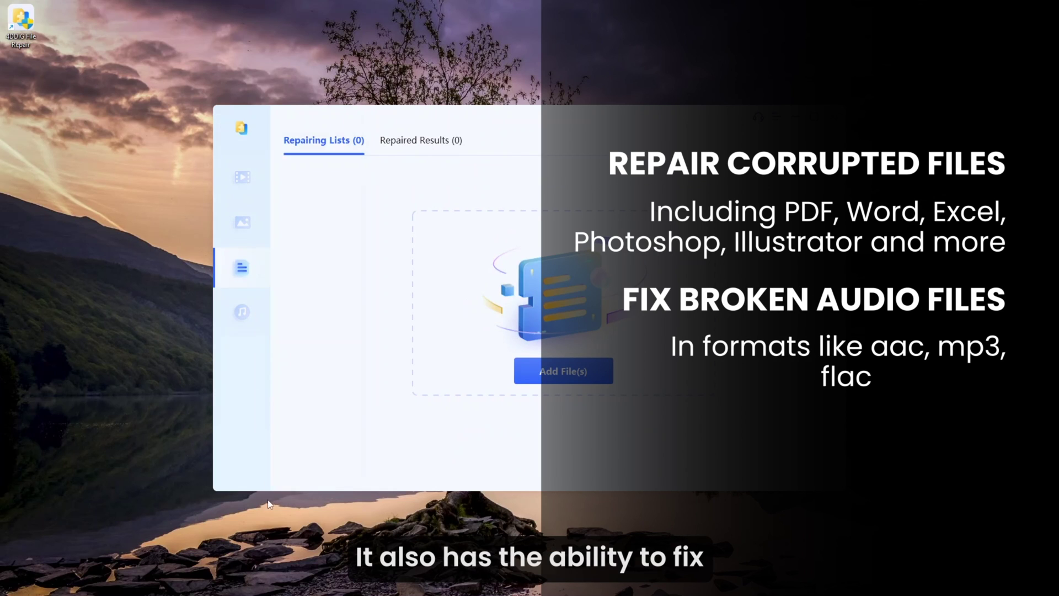
pyautogui.click(259, 319)
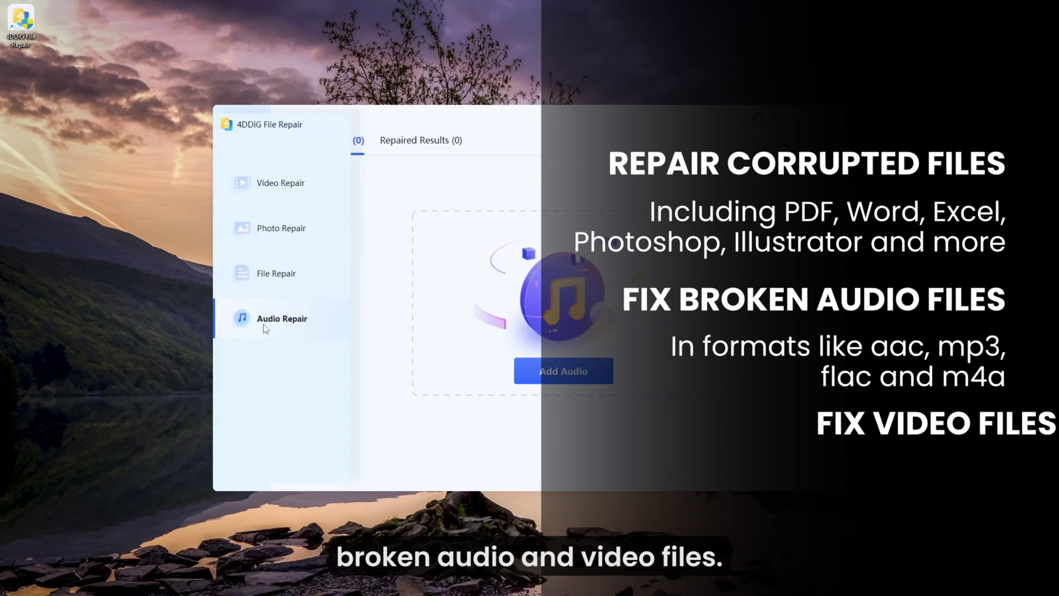